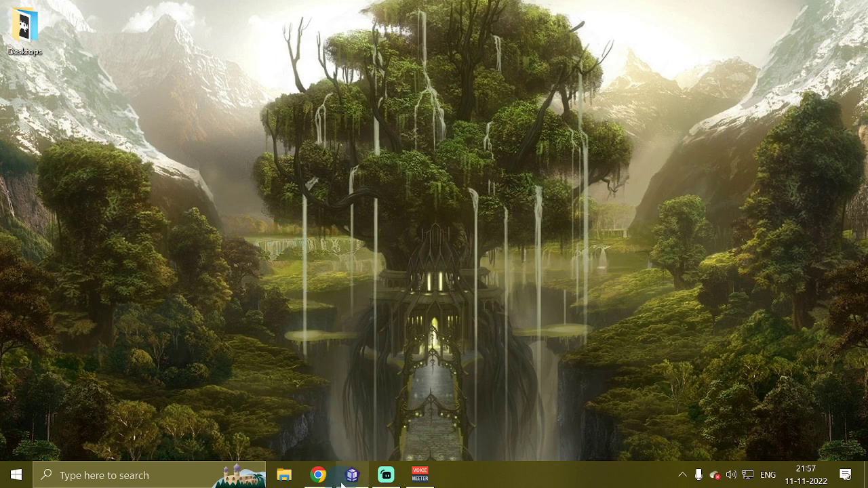
# Switch to CopperCube with the Horror.ccb project and look around the house interior in the perspective view
pyautogui.moveTo(351, 479)
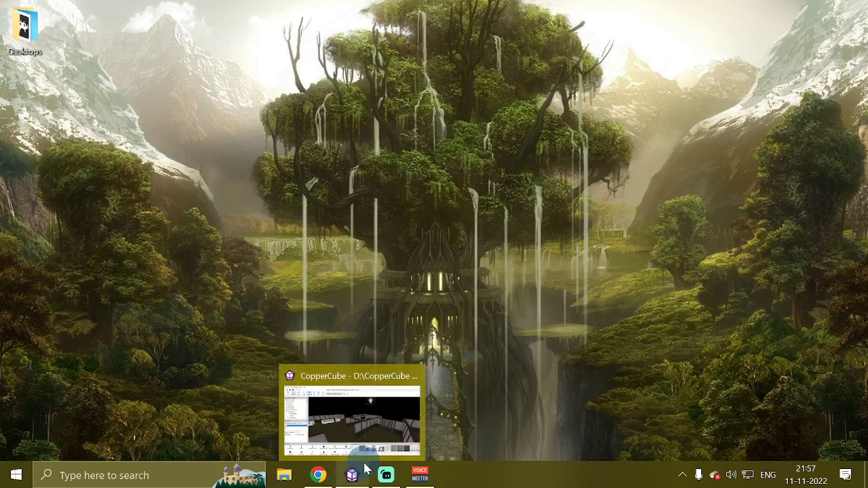
pyautogui.click(352, 417)
pyautogui.moveTo(478, 241); pyautogui.dragTo(237, 246)
pyautogui.press('Down')
pyautogui.press('Up')
pyautogui.press('Down')
pyautogui.press('Left')
pyautogui.press('Up')
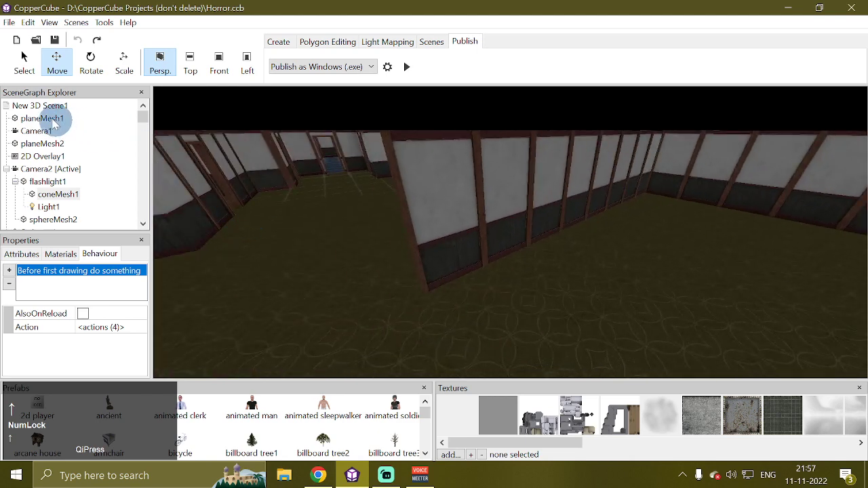
# Enable fog in the attributes of the New 3D Scene1 root node
pyautogui.click(54, 107)
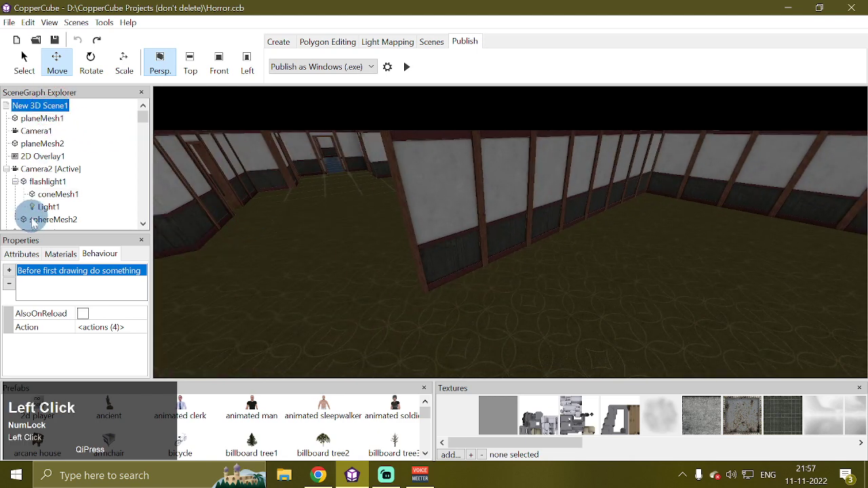
pyautogui.click(22, 254)
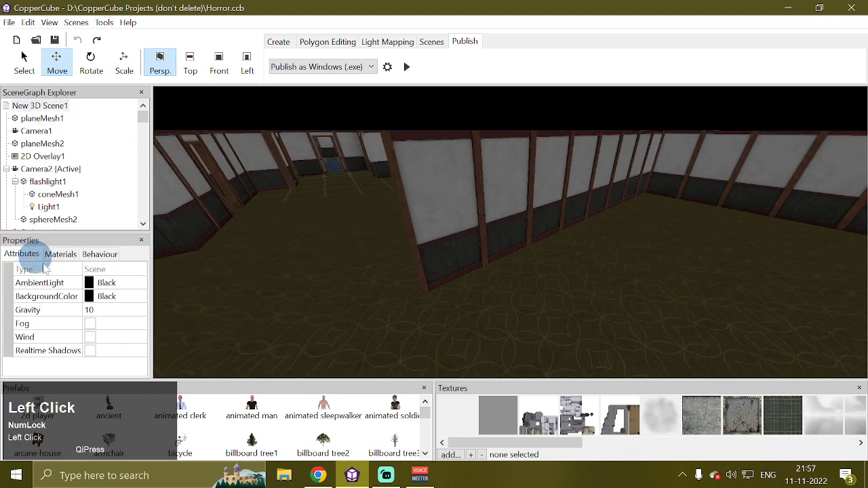
pyautogui.click(91, 328)
# Examine how the fog affects the walls and staircase from different viewpoints in the perspective view
pyautogui.moveTo(441, 237)
pyautogui.mouseDown()
pyautogui.moveTo(393, 233)
pyautogui.moveTo(444, 225)
pyautogui.moveTo(435, 223)
pyautogui.mouseUp()
pyautogui.press('Up')
pyautogui.press('Down')
pyautogui.press('Left')
pyautogui.press('Right')
pyautogui.press('Down')
pyautogui.press('Right')
pyautogui.press('Right')
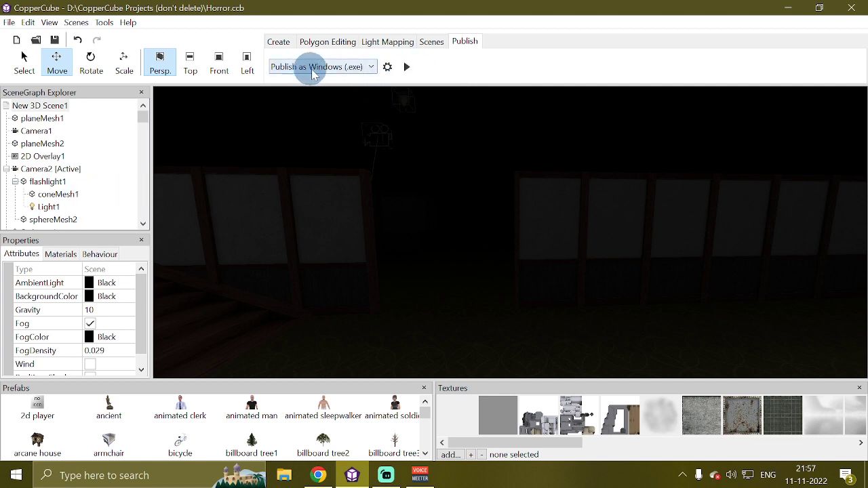
# Publish and test the game as a Windows .exe, and walk around the foggy rooms with the flashlight off
pyautogui.click(407, 68)
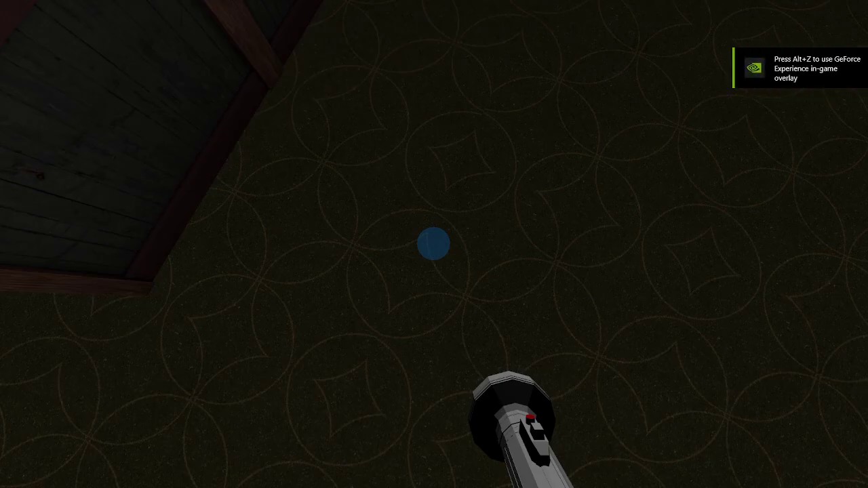
pyautogui.press('Right')
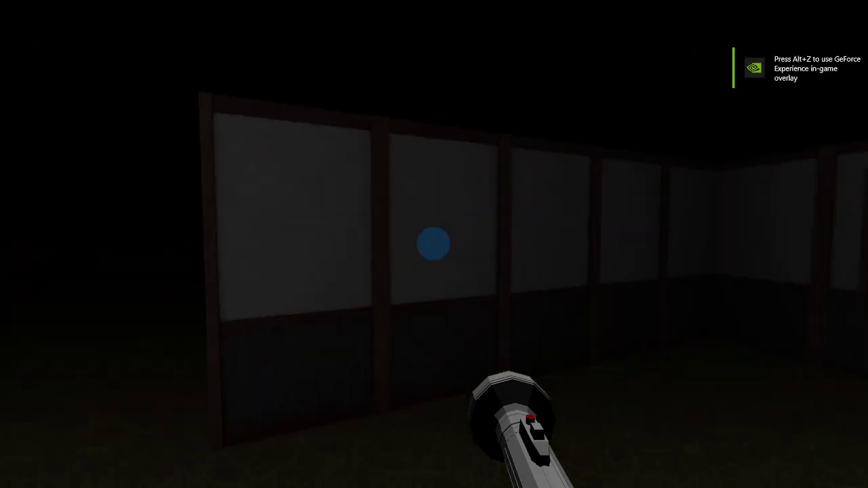
pyautogui.press('Up')
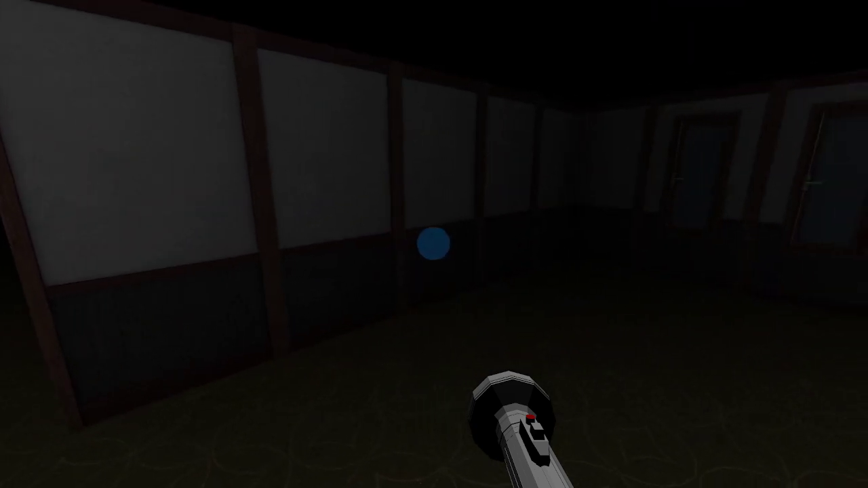
pyautogui.press('d')
pyautogui.press('w')
pyautogui.press('w')
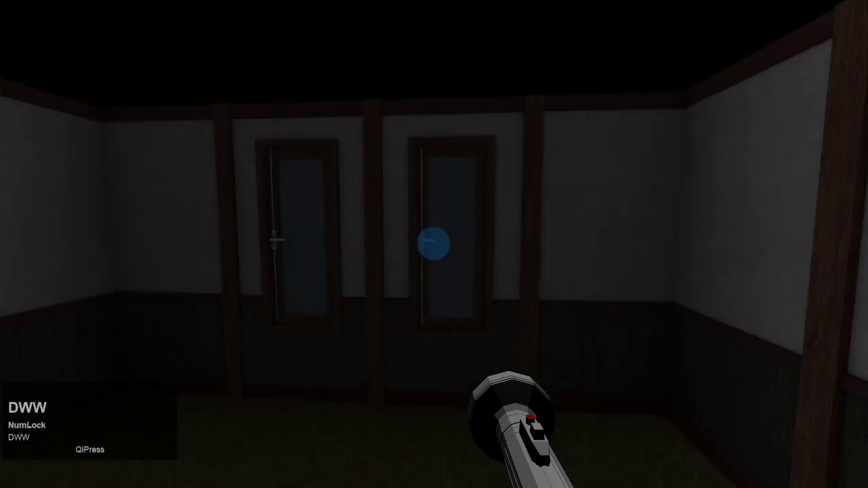
pyautogui.press('s')
pyautogui.press('w')
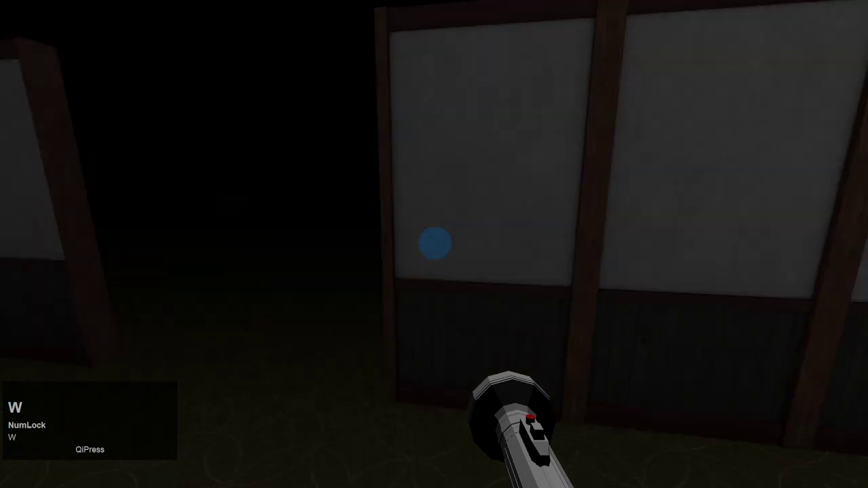
pyautogui.press('s')
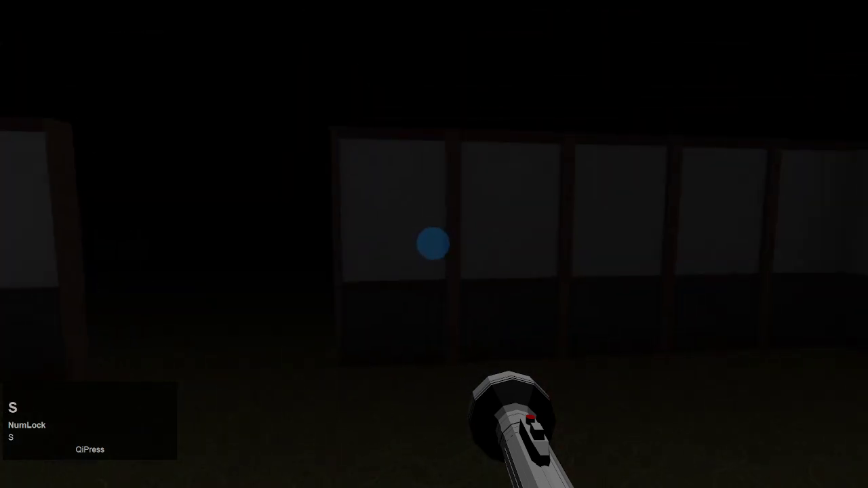
pyautogui.press('w')
pyautogui.press('w')
pyautogui.press('s')
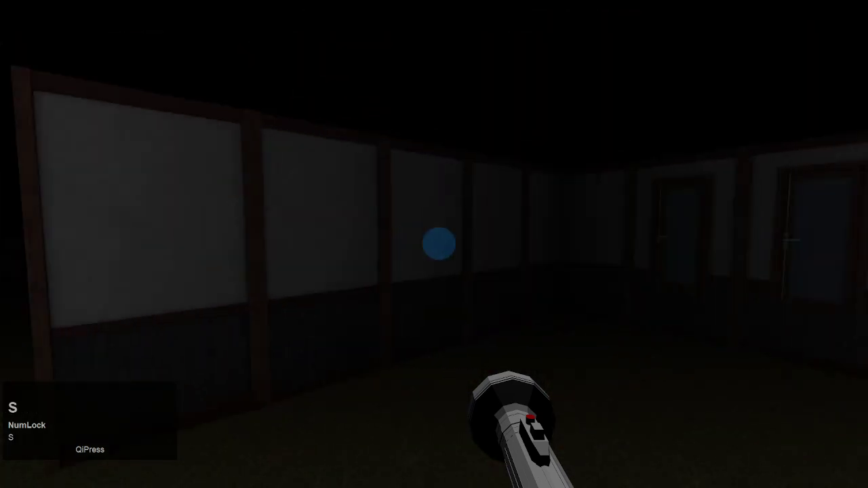
pyautogui.press('a')
pyautogui.press('s')
pyautogui.press('s')
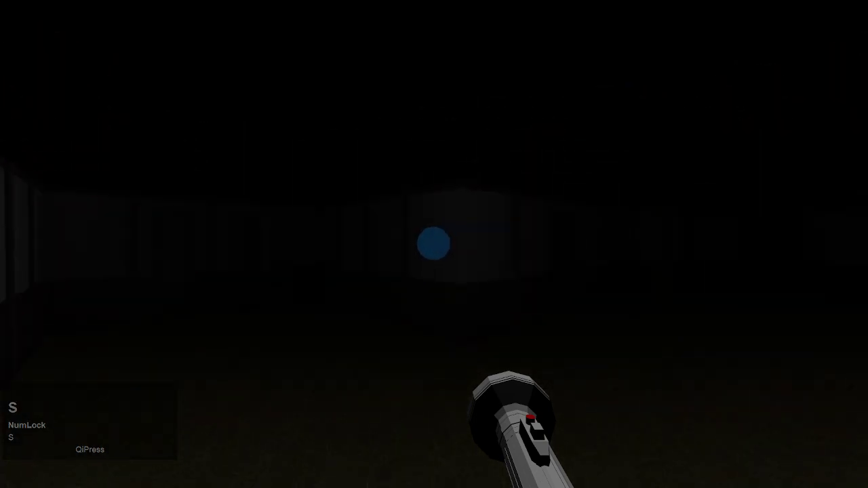
# Turn on the flashlight in the running game and examine its beam against the walls and dark corridors
pyautogui.press('f')
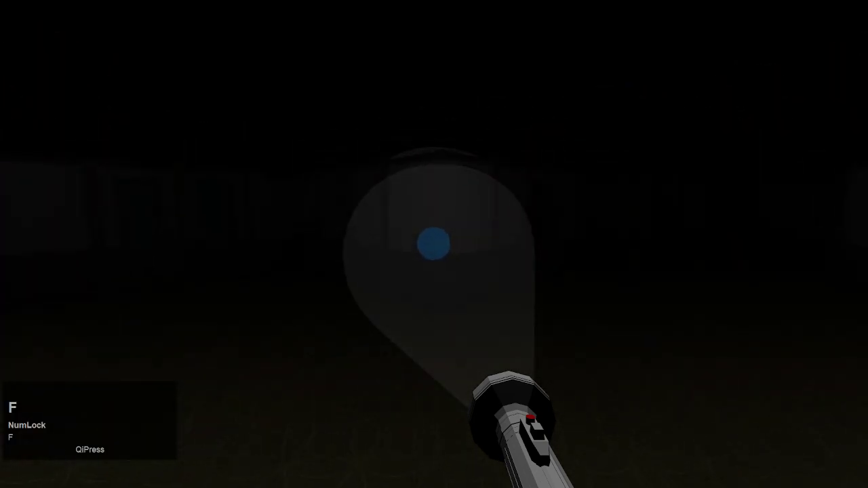
pyautogui.press('f')
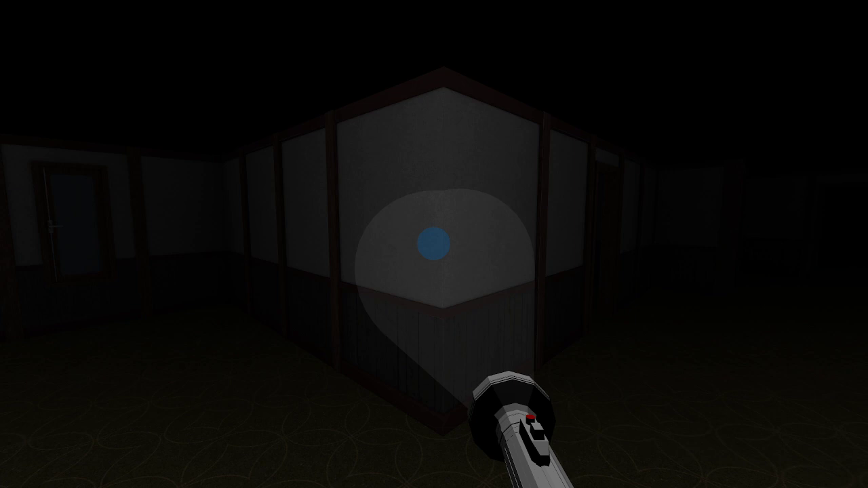
pyautogui.press('s')
pyautogui.press('a')
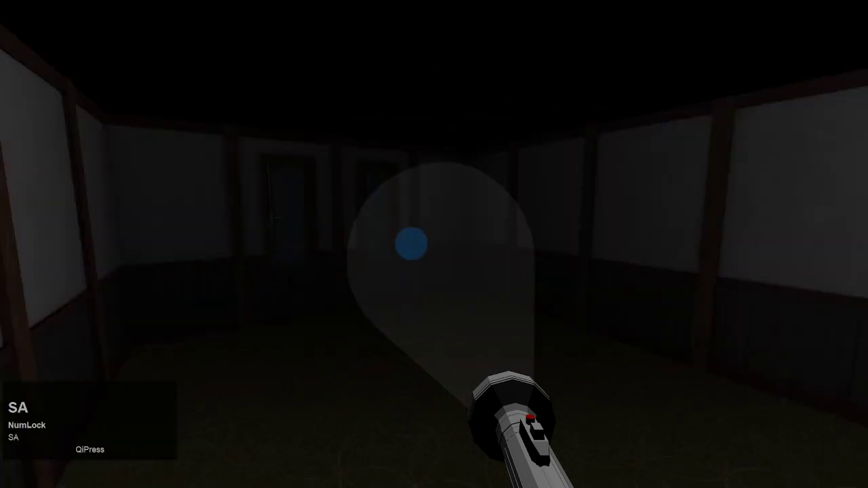
pyautogui.press('a')
pyautogui.press('s')
pyautogui.press('s')
pyautogui.press('a')
pyautogui.press('a')
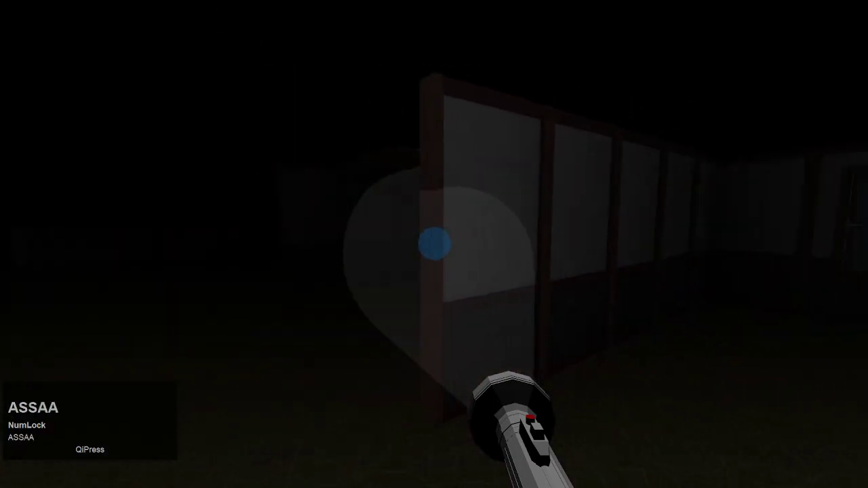
pyautogui.press('w')
pyautogui.press('a')
pyautogui.press('d')
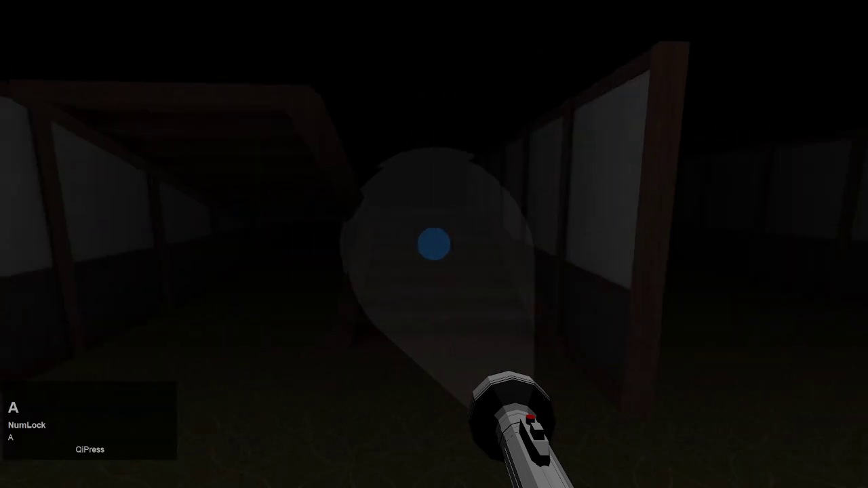
# Walk toward the staircase and explore beyond it with the flashlight on, ending by returning to the editor
pyautogui.press('w')
pyautogui.press('w')
pyautogui.press('w')
pyautogui.press('w')
pyautogui.press('w')
pyautogui.press('w')
pyautogui.press('w')
pyautogui.press('w')
pyautogui.press('w')
pyautogui.press('w')
pyautogui.press('w')
pyautogui.press('w')
pyautogui.press('w')
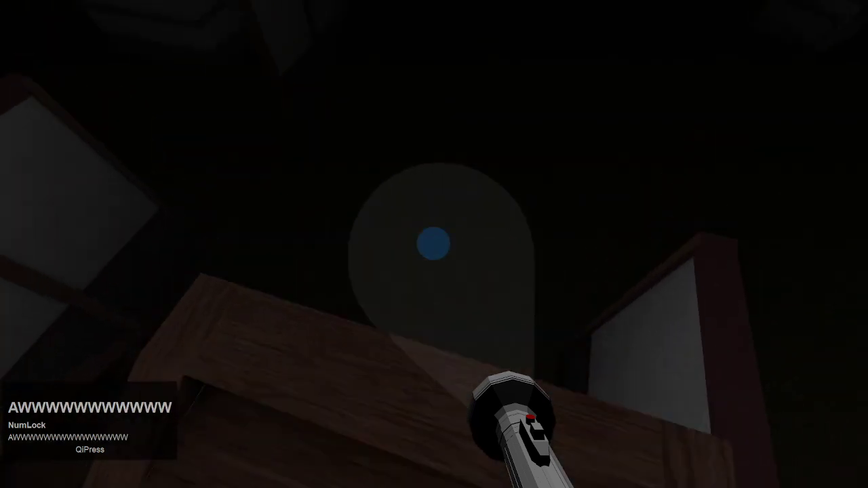
pyautogui.press('w')
pyautogui.press('w')
pyautogui.press('w')
pyautogui.press('w')
pyautogui.press('w')
pyautogui.press('w')
pyautogui.press('w')
pyautogui.press('w')
pyautogui.press('w')
pyautogui.press('w')
pyautogui.press('w')
pyautogui.press('w')
pyautogui.press('w')
pyautogui.press('w')
pyautogui.press('w')
pyautogui.press('w')
pyautogui.press('w')
pyautogui.press('w')
pyautogui.press('w')
pyautogui.press('w')
pyautogui.press('w')
pyautogui.press('w')
pyautogui.press('w')
pyautogui.press('w')
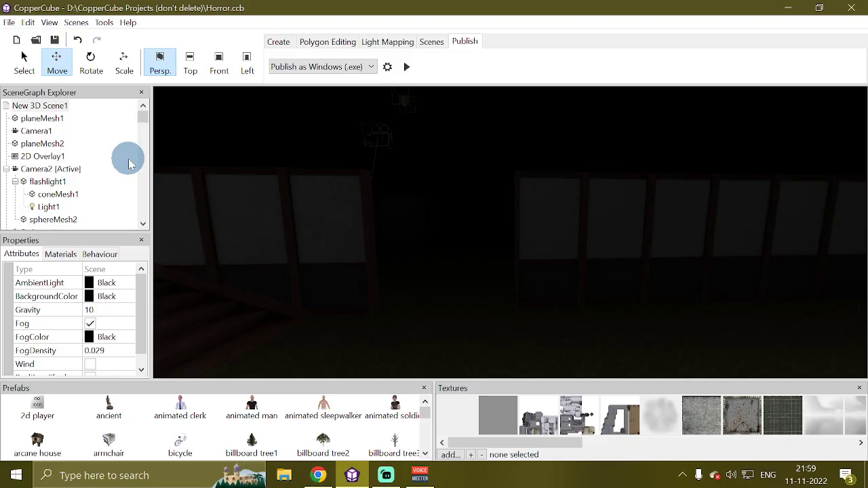
# In coneMesh1's F key behaviour, set the color swap's New_Color to (17,17,17) for when the Flashlight variable equals off
pyautogui.click(68, 196)
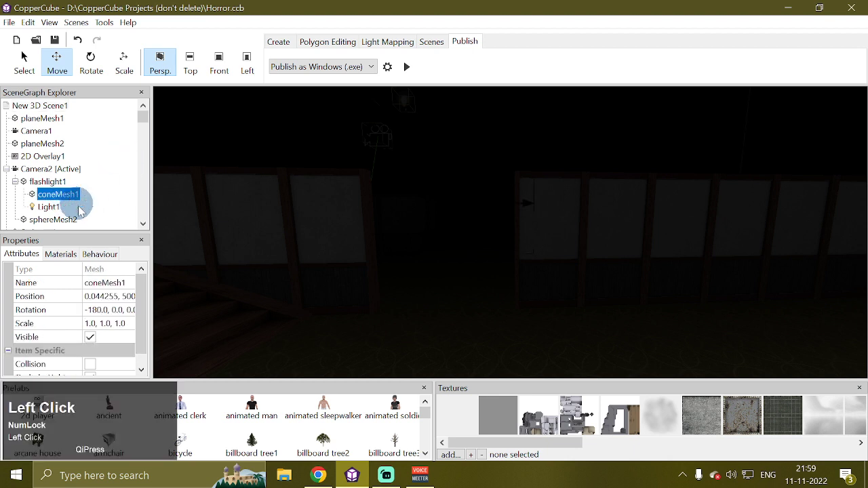
pyautogui.click(93, 255)
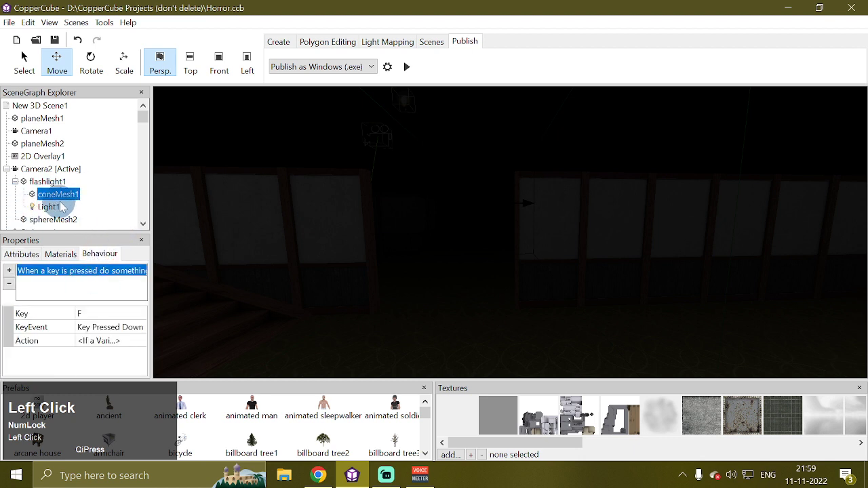
pyautogui.click(141, 340)
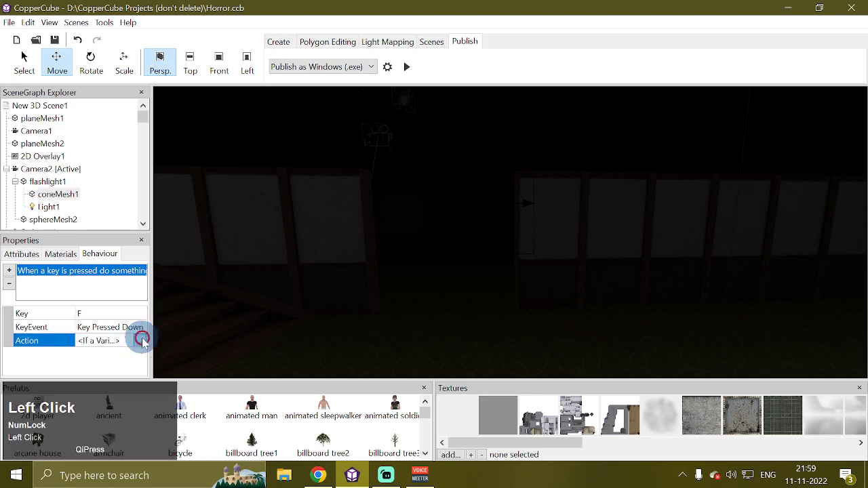
pyautogui.click(141, 341)
pyautogui.moveTo(145, 194); pyautogui.dragTo(395, 76)
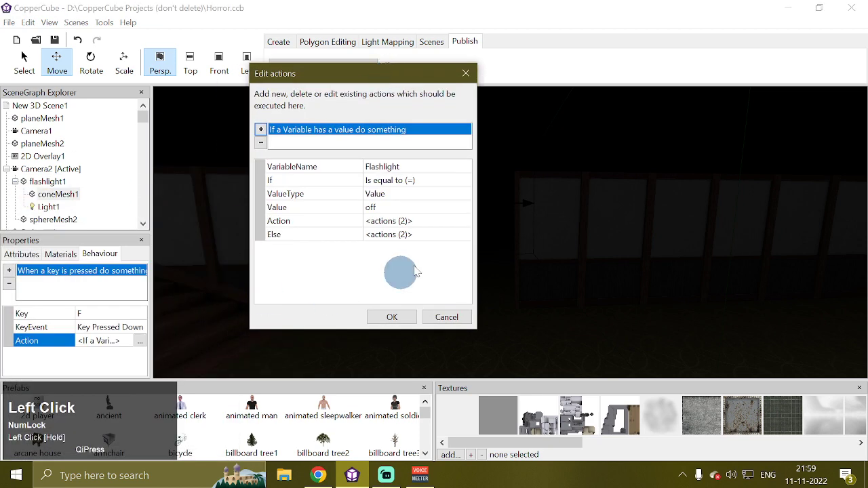
pyautogui.click(447, 218)
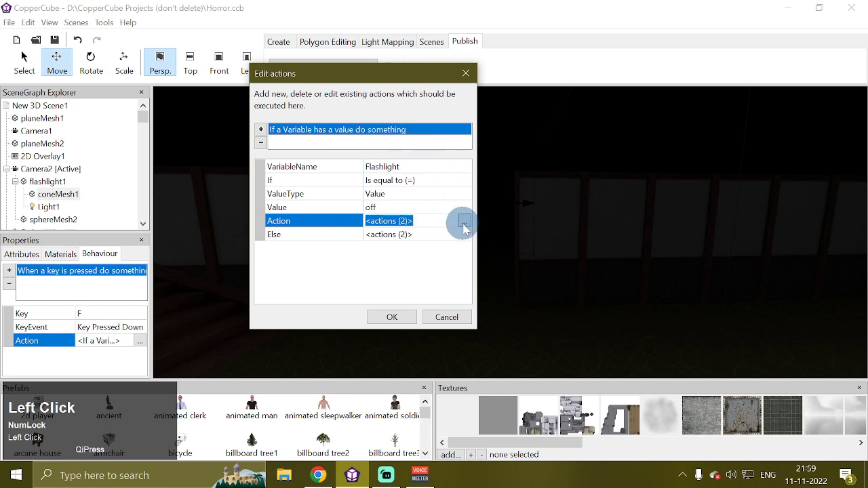
pyautogui.click(464, 225)
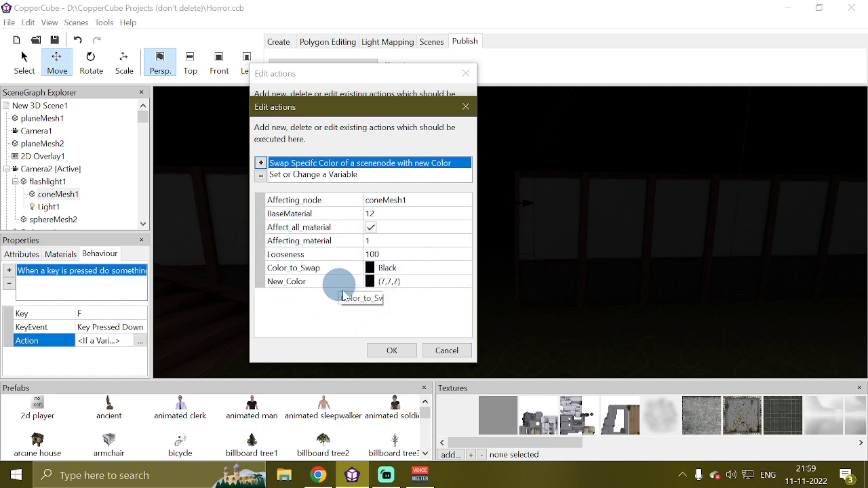
pyautogui.click(452, 283)
pyautogui.click(400, 282)
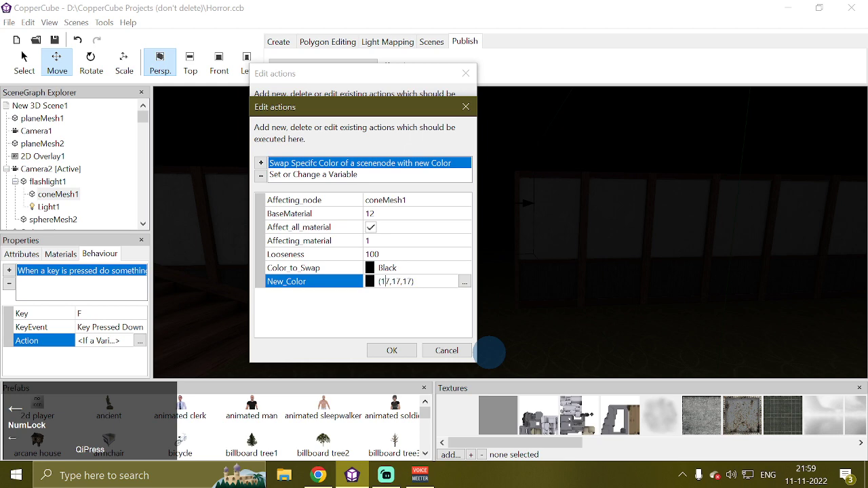
pyautogui.click(392, 354)
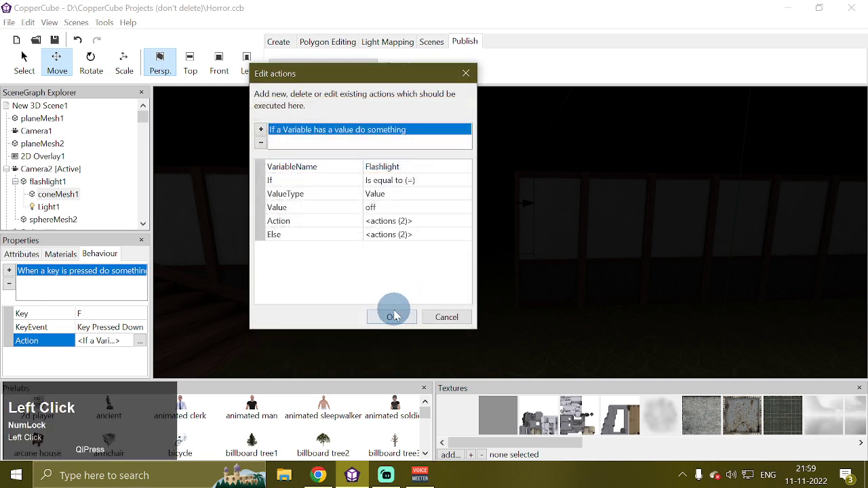
pyautogui.click(394, 316)
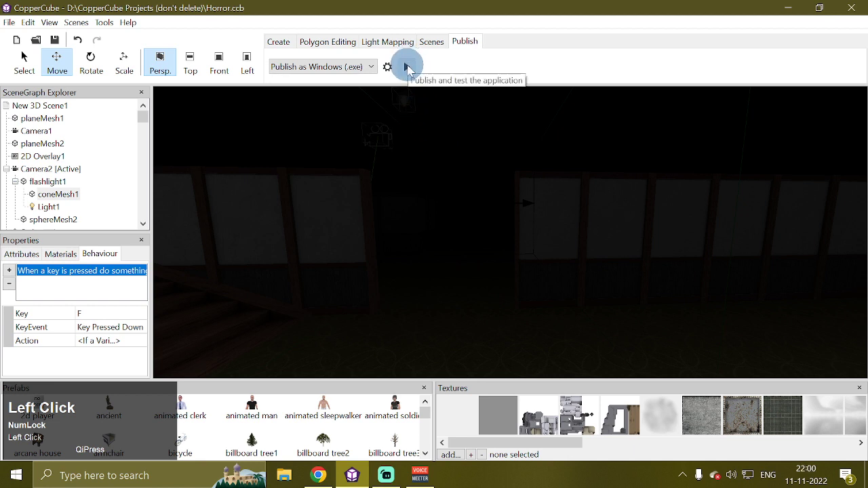
# Publish and test the game as a Windows .exe, and walk through the dark rooms and corridors with the flashlight off
pyautogui.click(407, 68)
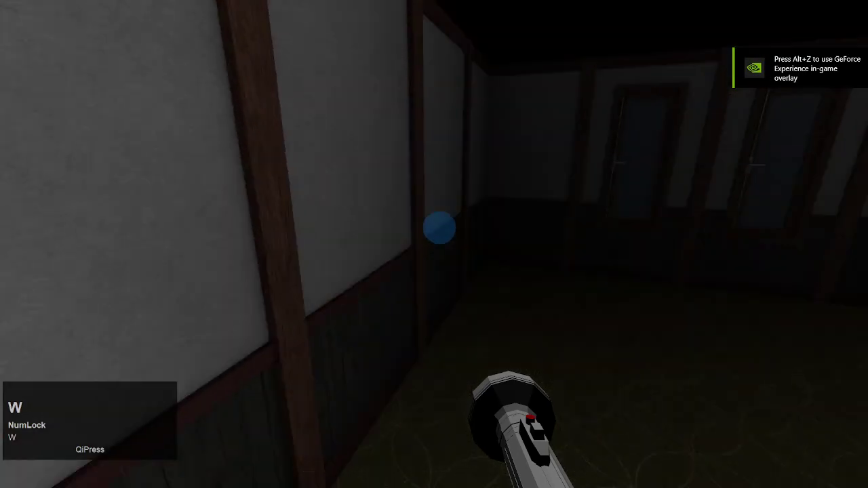
pyautogui.press('s')
pyautogui.press('w')
pyautogui.press('d')
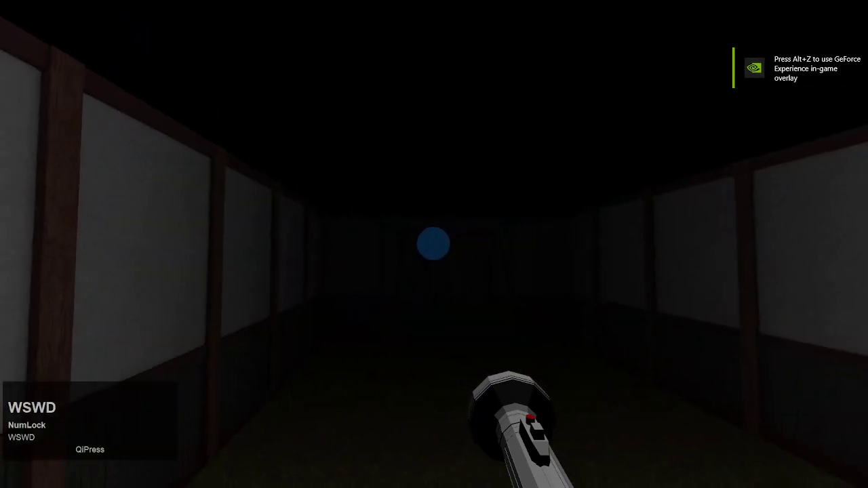
pyautogui.press('s')
pyautogui.press('s')
pyautogui.press('s')
pyautogui.press('s')
pyautogui.press('s')
pyautogui.press('s')
pyautogui.press('s')
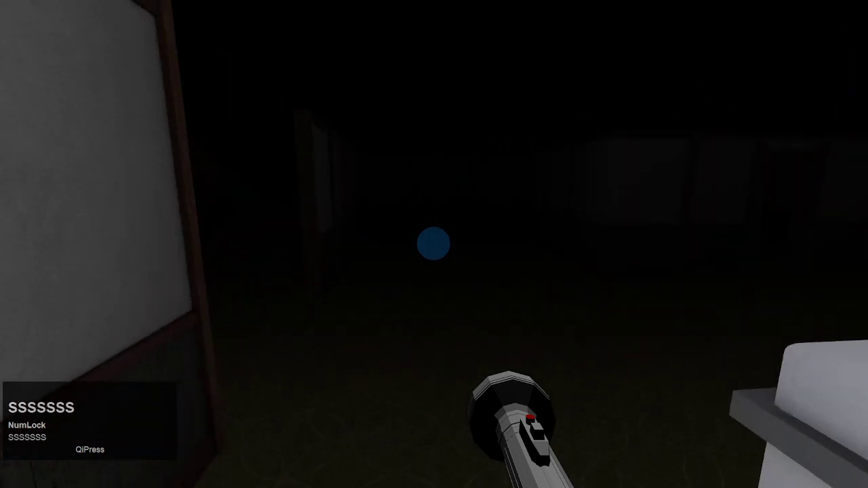
pyautogui.press('w')
pyautogui.press('w')
pyautogui.press('w')
pyautogui.press('w')
pyautogui.press('w')
pyautogui.press('w')
pyautogui.press('w')
pyautogui.press('w')
pyautogui.press('w')
pyautogui.press('w')
pyautogui.press('w')
pyautogui.press('w')
pyautogui.press('w')
pyautogui.press('w')
pyautogui.press('w')
pyautogui.press('w')
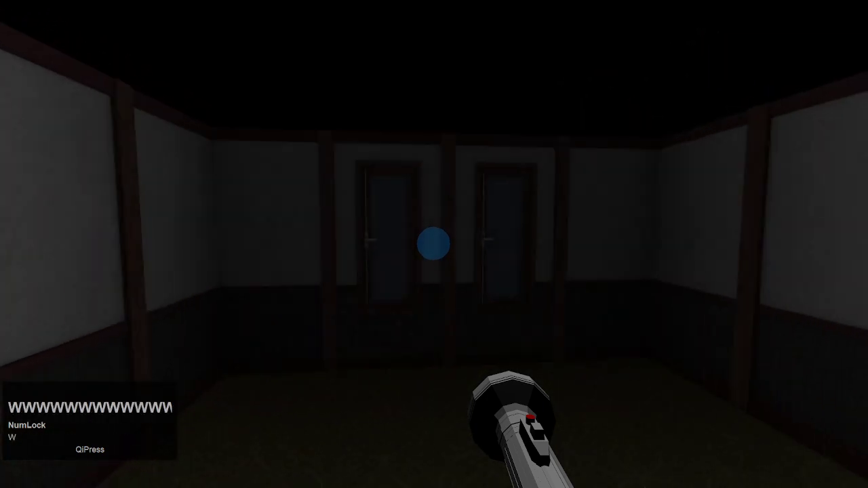
pyautogui.press('s')
pyautogui.press('s')
pyautogui.press('s')
pyautogui.press('s')
pyautogui.press('s')
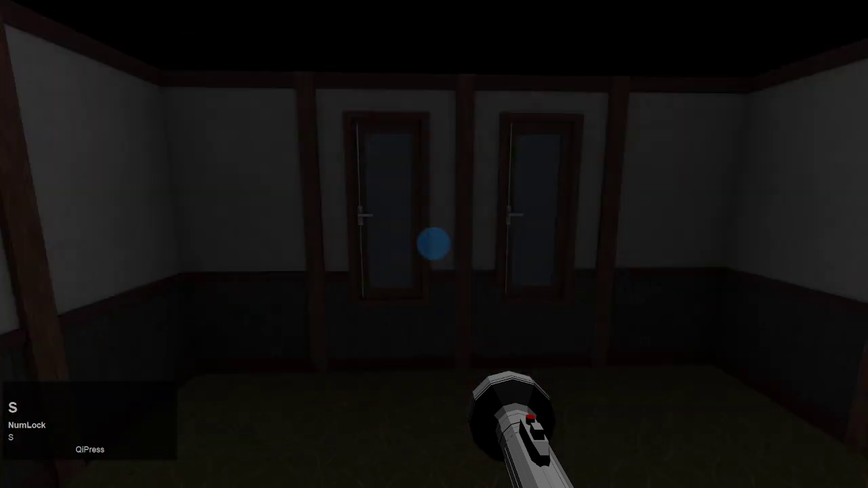
pyautogui.press('s')
pyautogui.press('s')
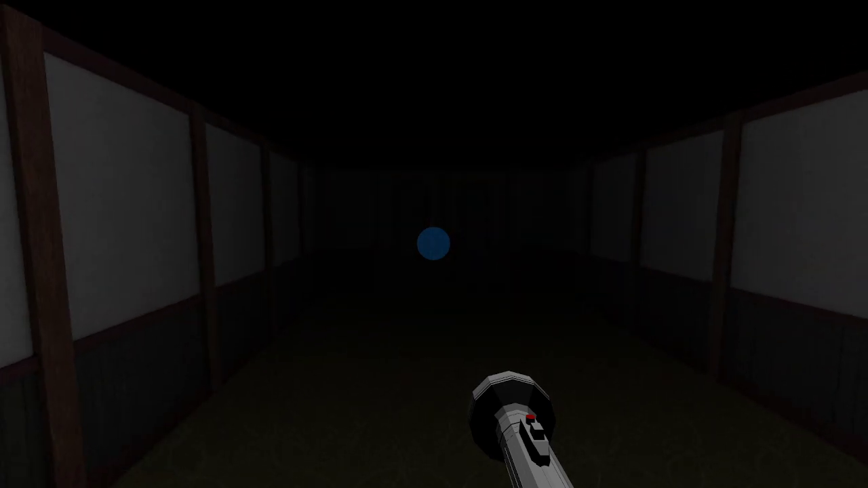
# Turn on the flashlight in the running game and examine its beam along the corridors and wall corners before returning to the editor
pyautogui.press('f')
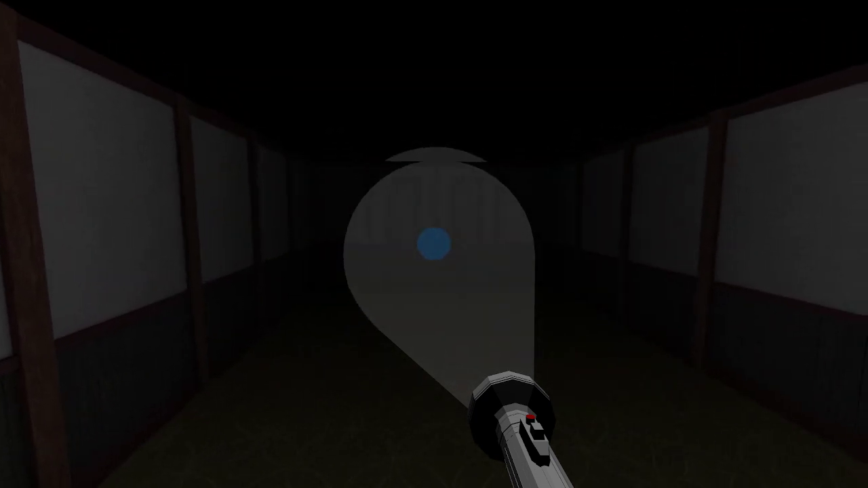
pyautogui.press('w')
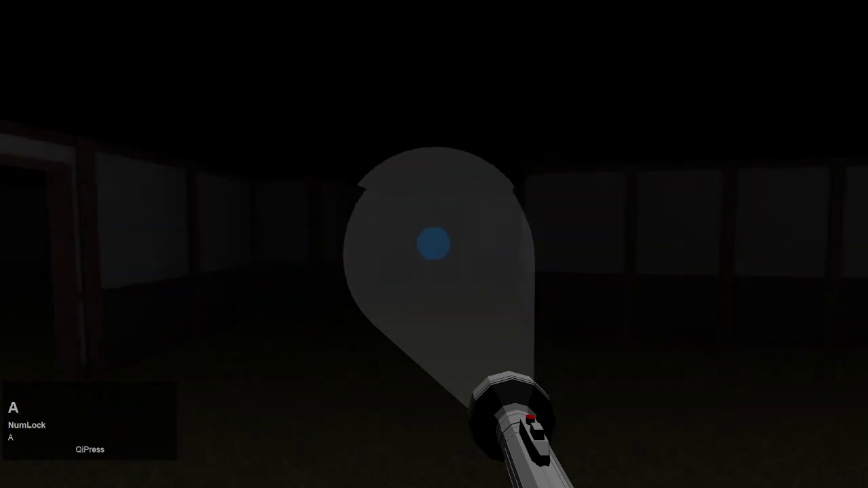
pyautogui.press('s')
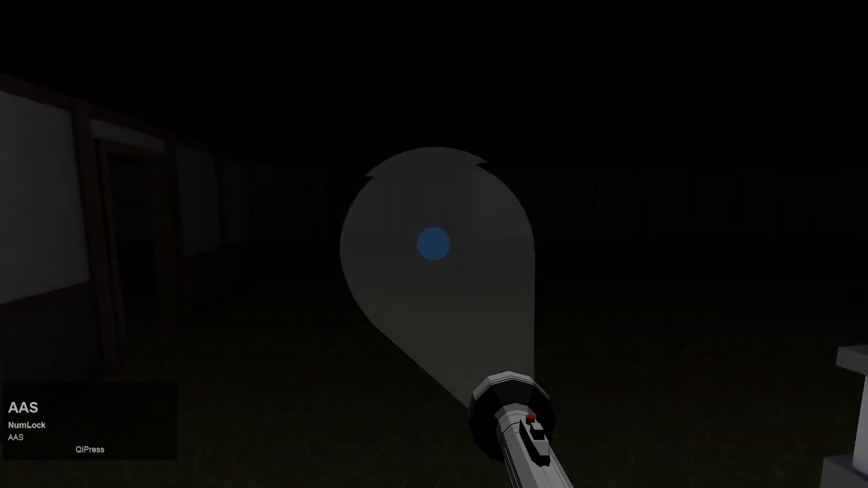
pyautogui.press('a')
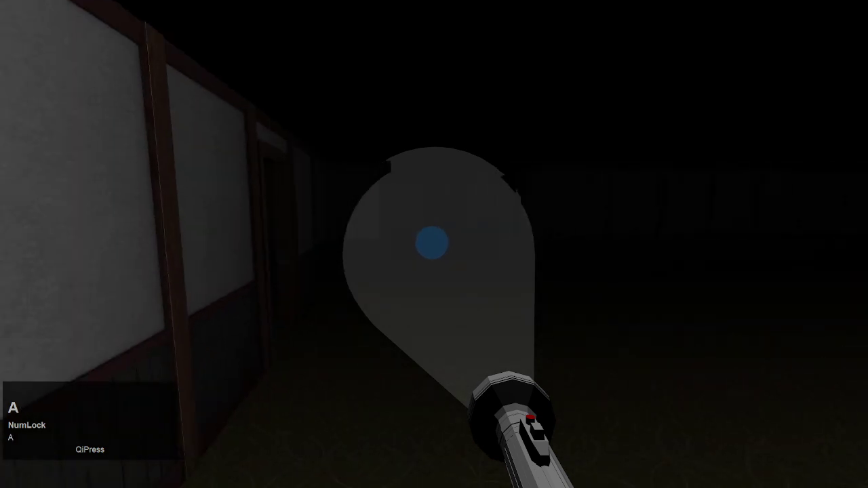
pyautogui.press('s')
pyautogui.press('a')
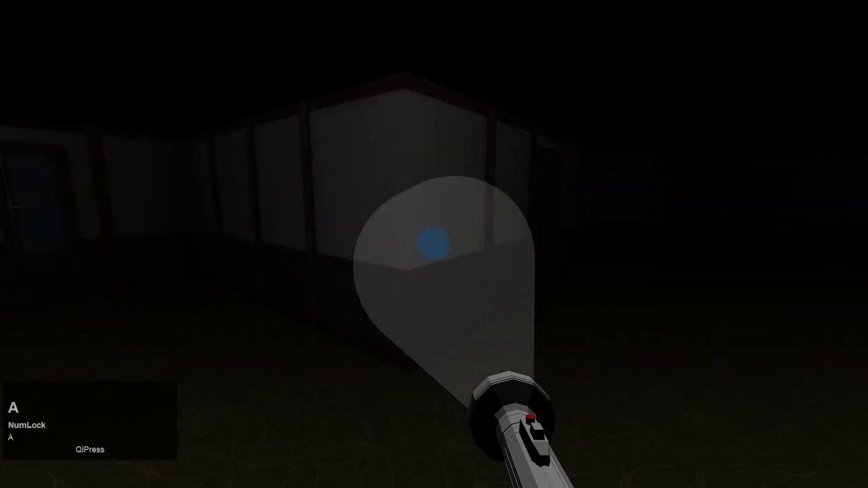
pyautogui.press('s')
pyautogui.press('a')
pyautogui.press('a')
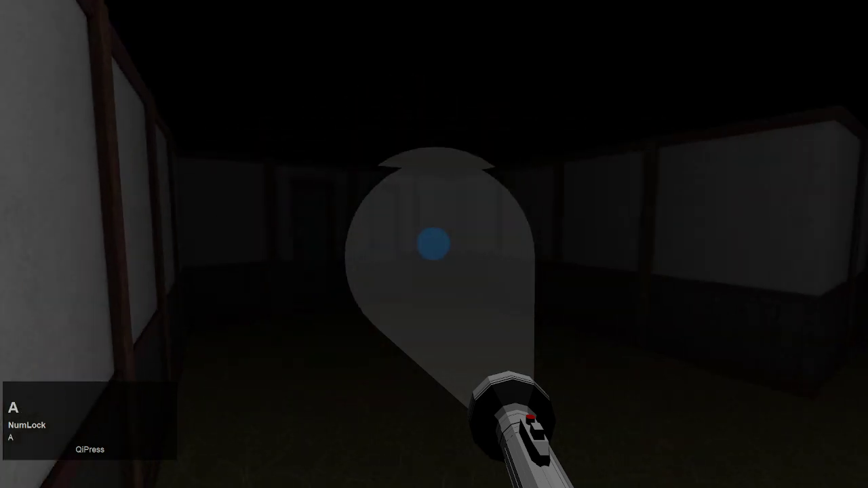
pyautogui.press('d')
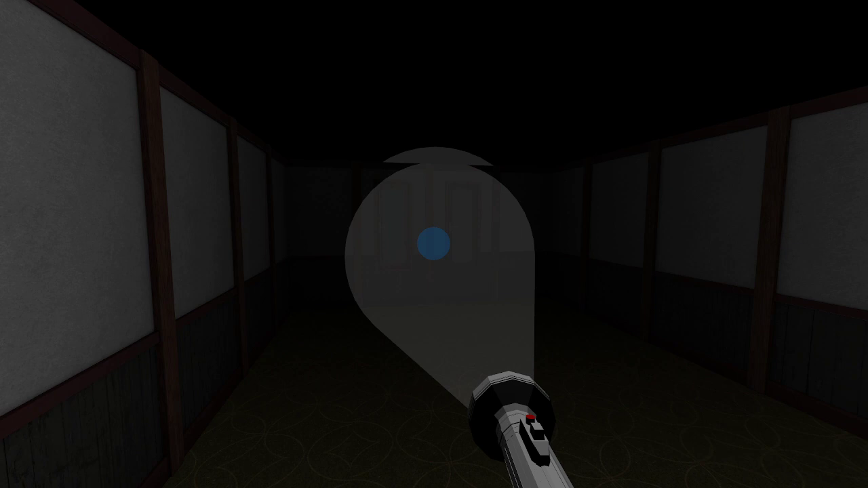
pyautogui.press('d')
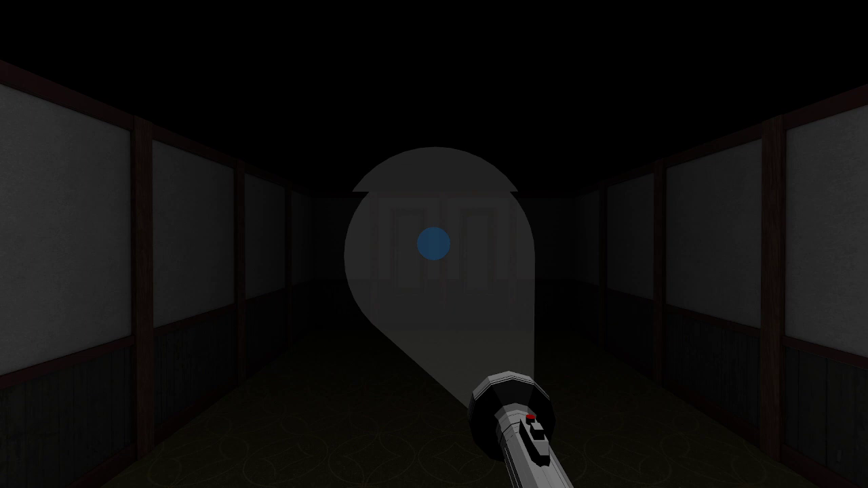
pyautogui.press('w')
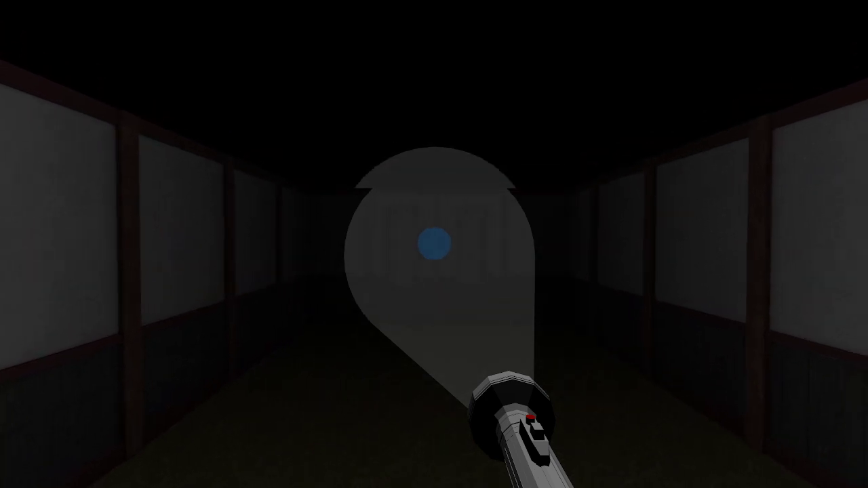
pyautogui.press('w')
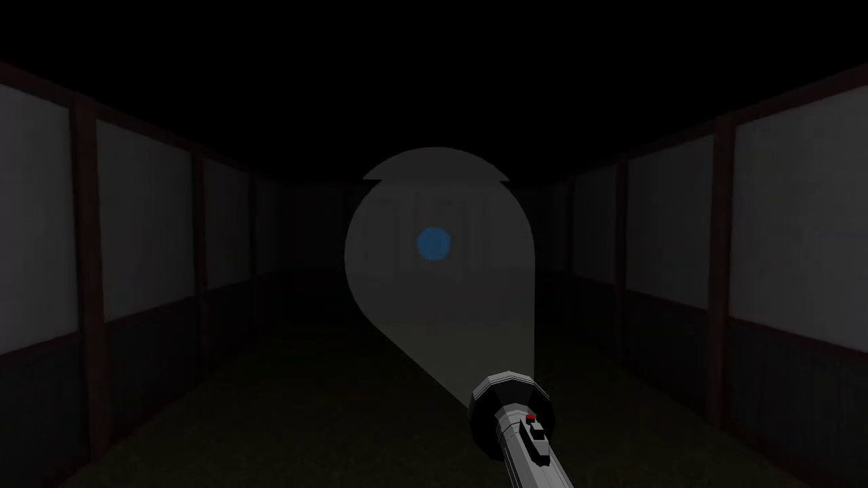
pyautogui.press('w')
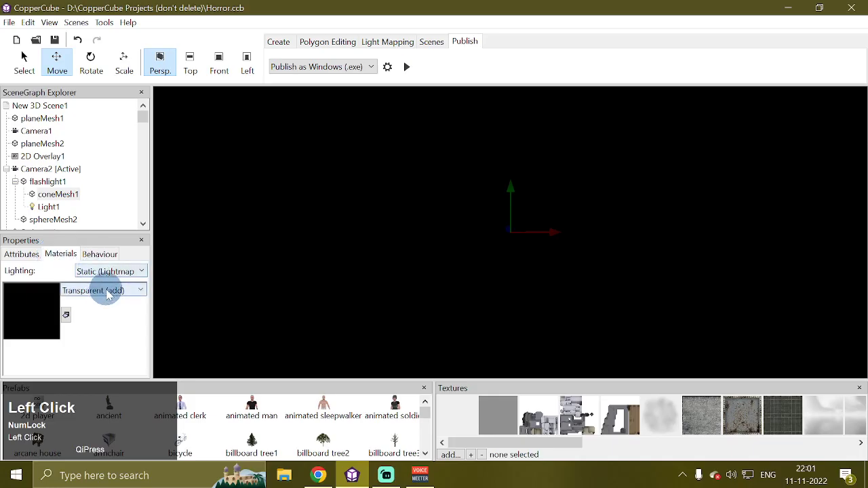
# Set coneMesh1's material type to Solid
pyautogui.click(102, 291)
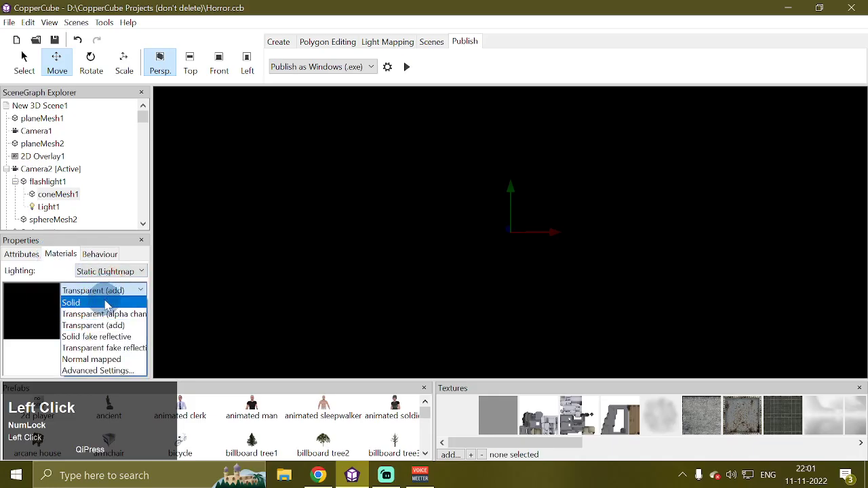
pyautogui.click(105, 304)
# Turn off Fog for New 3D Scene1
pyautogui.click(45, 107)
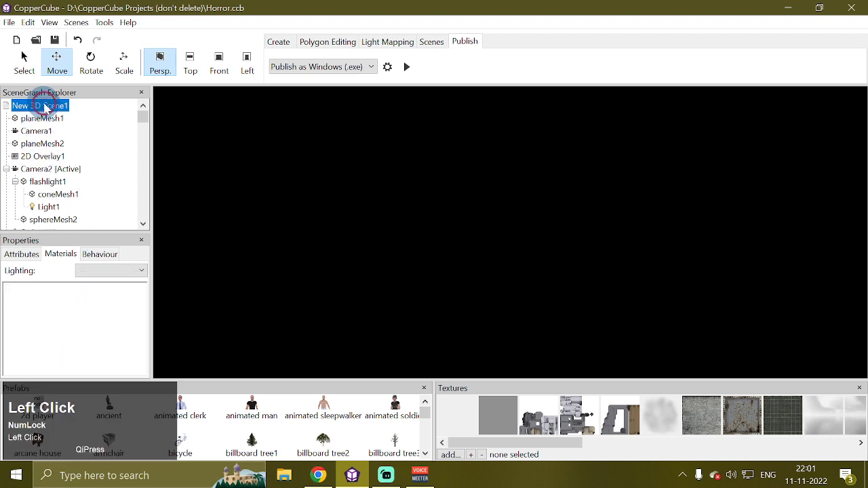
pyautogui.click(27, 256)
pyautogui.click(89, 338)
pyautogui.click(90, 324)
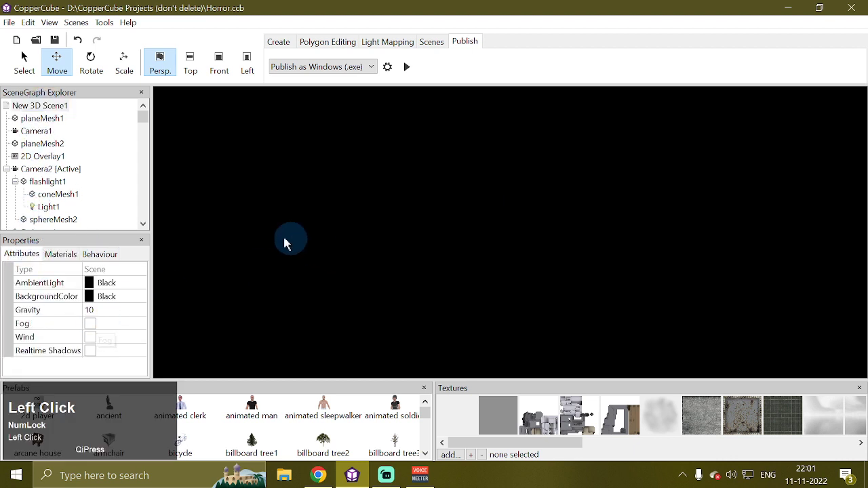
# Apply the glasstexture.png texture to coneMesh1's material, keeping the material type Solid
pyautogui.click(64, 194)
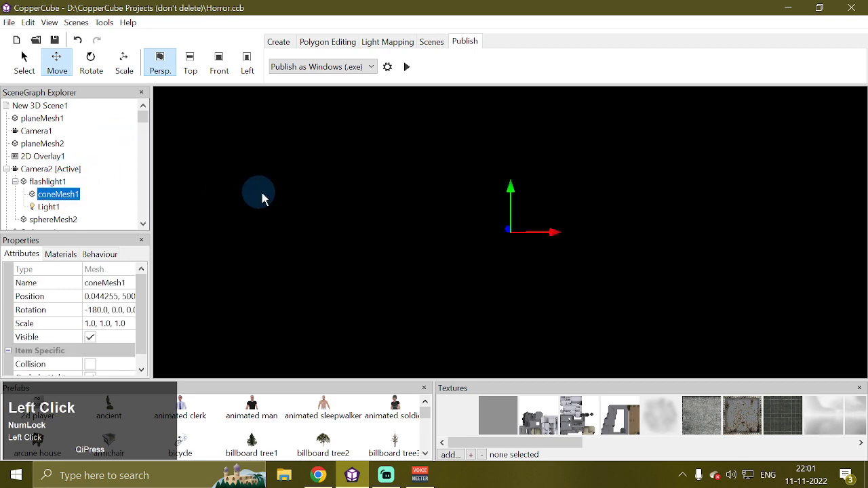
pyautogui.moveTo(371, 152); pyautogui.dragTo(452, 155)
pyautogui.press('Down')
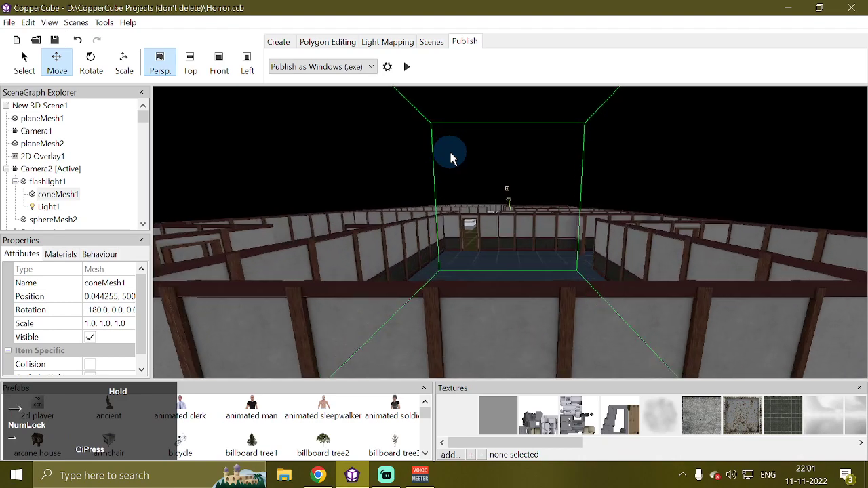
pyautogui.press('Right')
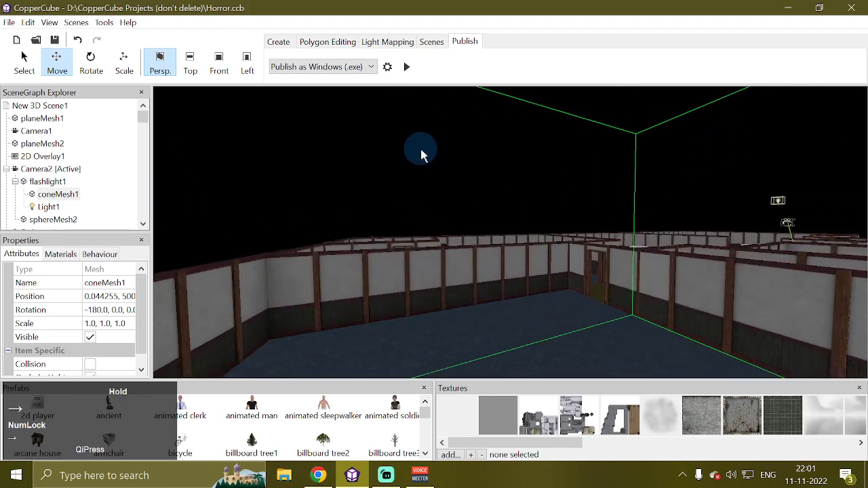
pyautogui.moveTo(421, 151)
pyautogui.mouseDown()
pyautogui.moveTo(449, 151)
pyautogui.moveTo(407, 150)
pyautogui.mouseUp()
pyautogui.press('Up')
pyautogui.press('Up')
pyautogui.press('Down')
pyautogui.press('Down')
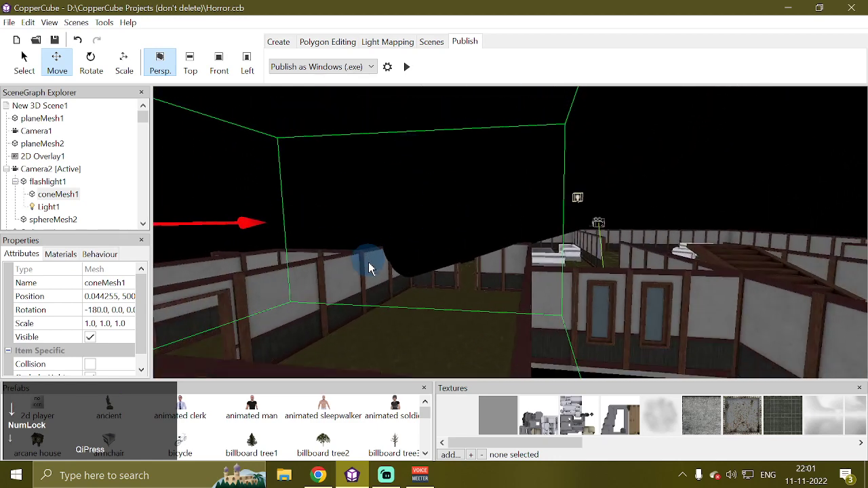
pyautogui.click(63, 255)
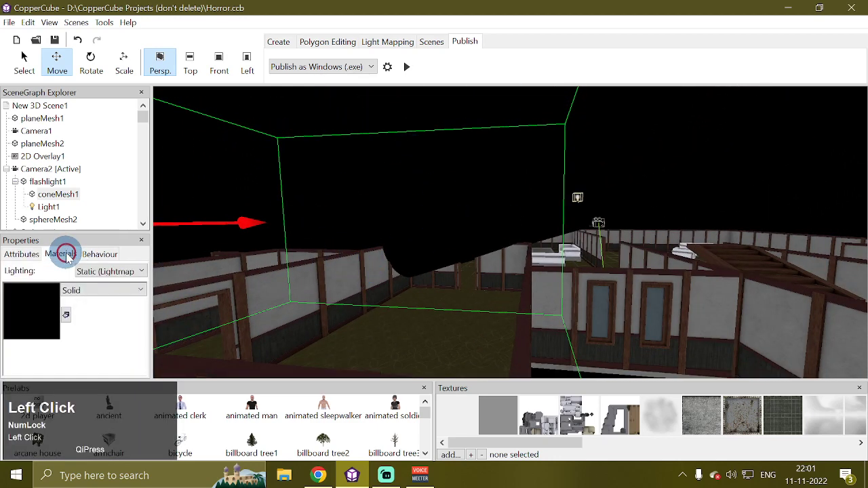
pyautogui.click(126, 297)
pyautogui.click(122, 301)
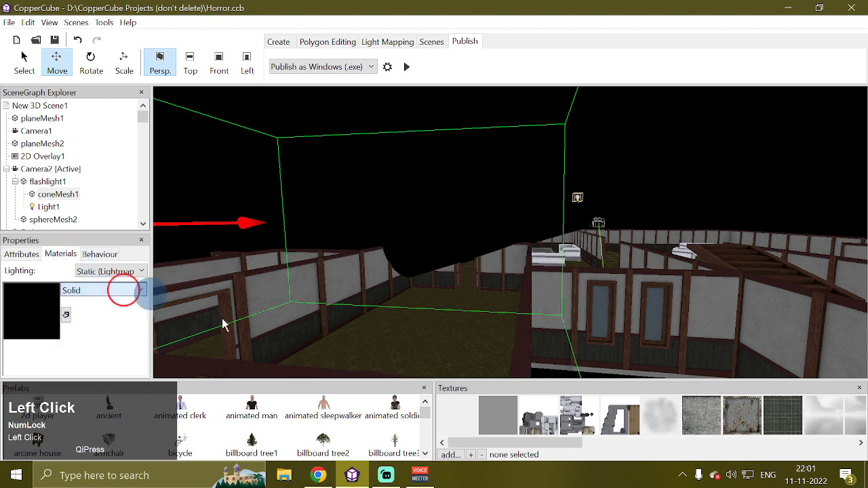
pyautogui.click(66, 316)
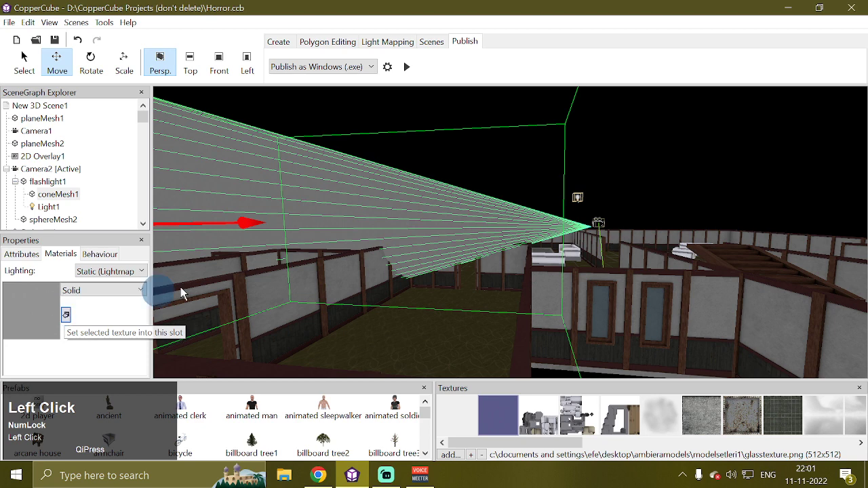
# Examine the textured flashlight cone in the scene from the side, from a distance and from behind the camera
pyautogui.click(571, 171)
pyautogui.moveTo(566, 167); pyautogui.dragTo(542, 168)
pyautogui.click(505, 154)
pyautogui.moveTo(369, 165); pyautogui.dragTo(392, 165)
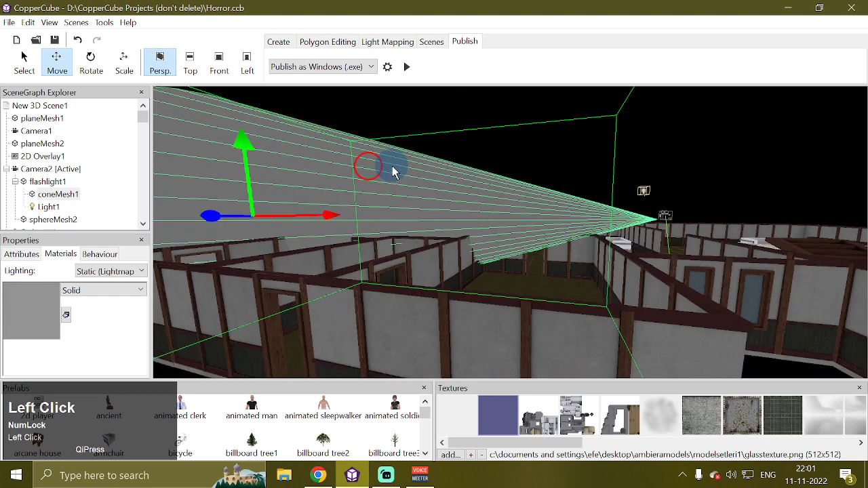
pyautogui.press('Down')
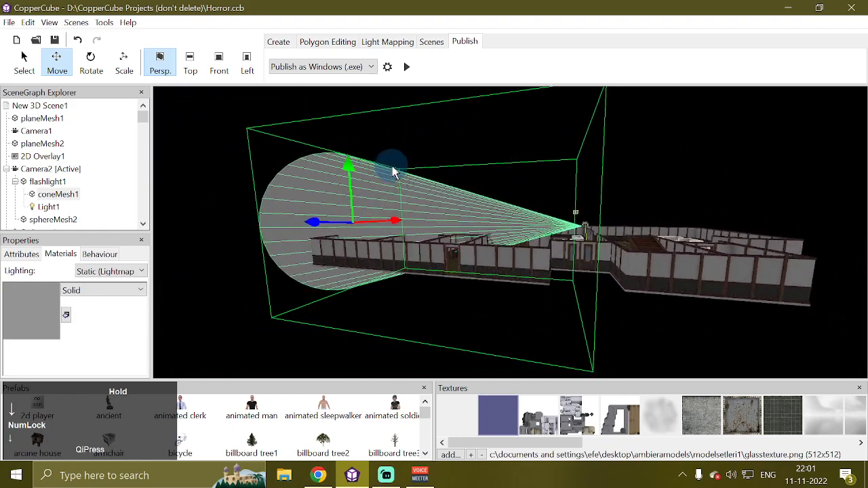
pyautogui.press('Right')
pyautogui.moveTo(633, 170); pyautogui.dragTo(593, 180)
pyautogui.press('Up')
pyautogui.press('Down')
pyautogui.press('Left')
pyautogui.press('Up')
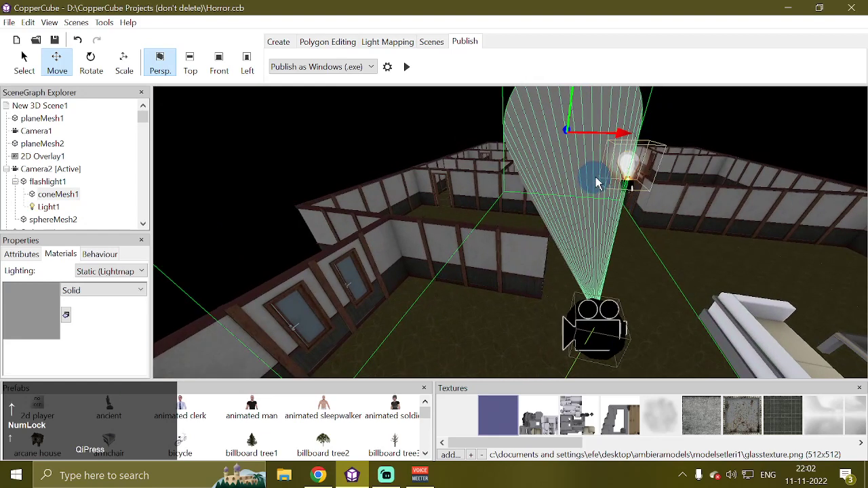
# Set coneMesh1's material type to Transparent (add) and apply the black.png texture to it
pyautogui.click(96, 292)
pyautogui.click(99, 325)
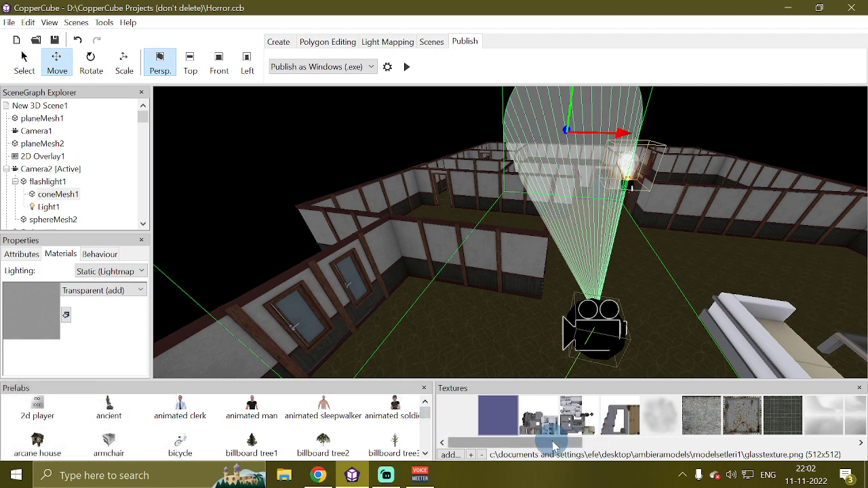
pyautogui.moveTo(550, 443); pyautogui.dragTo(806, 446)
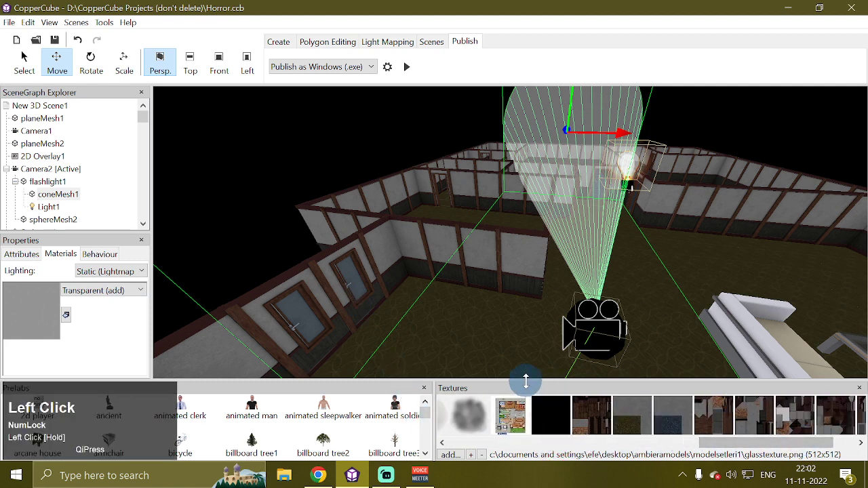
pyautogui.click(551, 415)
pyautogui.click(66, 314)
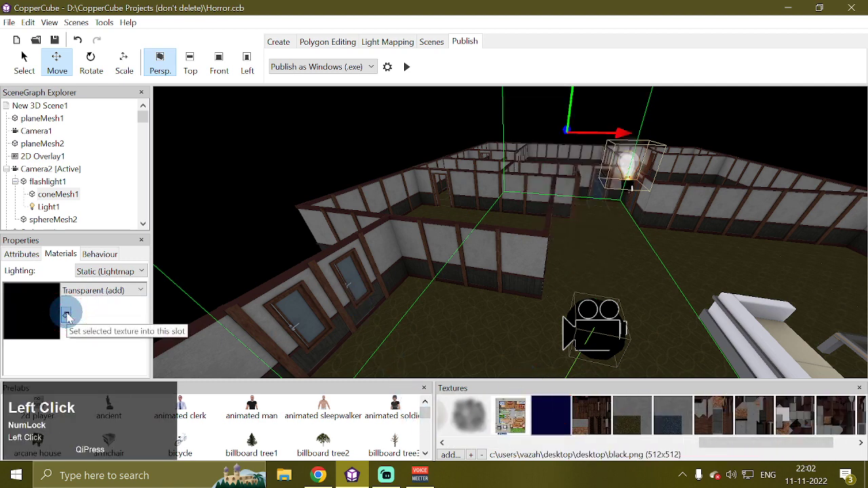
# Open the actions that coneMesh1's F-key behaviour runs when the Flashlight variable equals off
pyautogui.click(99, 252)
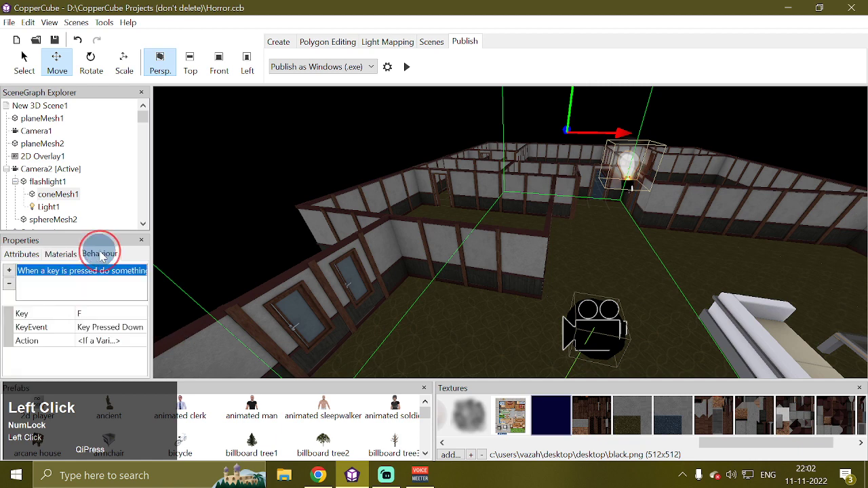
pyautogui.click(141, 341)
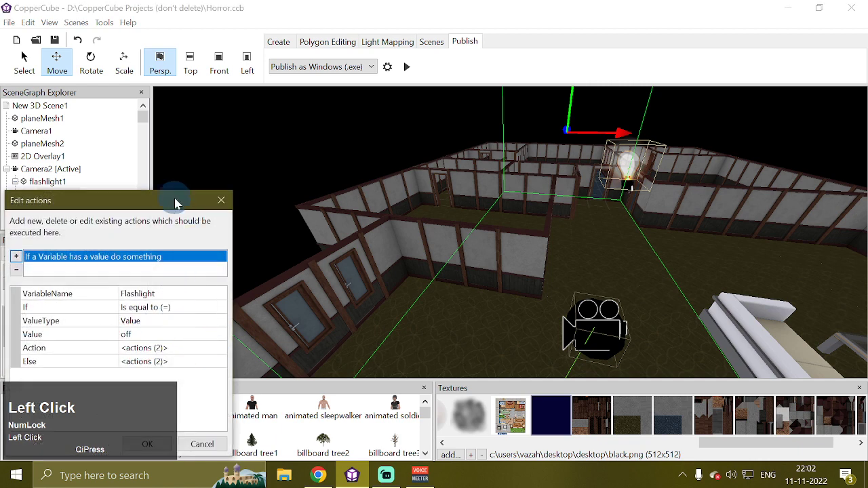
pyautogui.moveTo(175, 203); pyautogui.dragTo(285, 128)
pyautogui.click(319, 265)
pyautogui.click(327, 266)
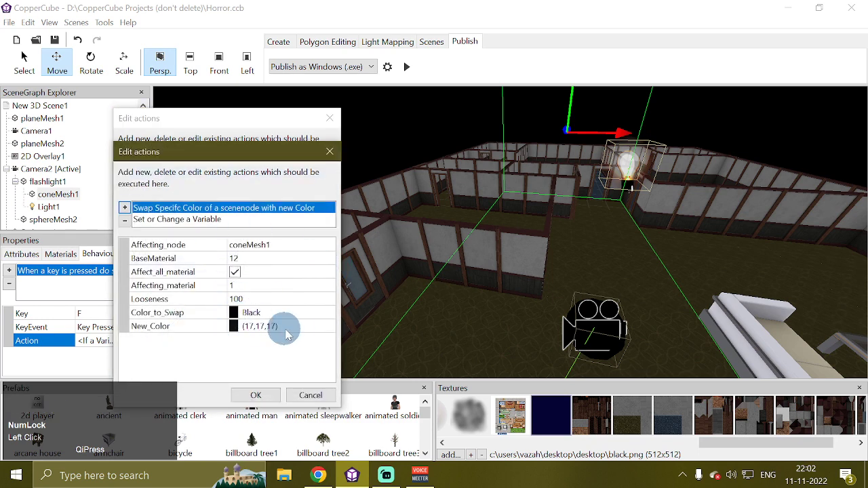
# Darken New_Color in coneMesh1's color swap action by lowering its RGB channels to 10, and accept the edited actions
pyautogui.click(285, 326)
pyautogui.click(256, 299)
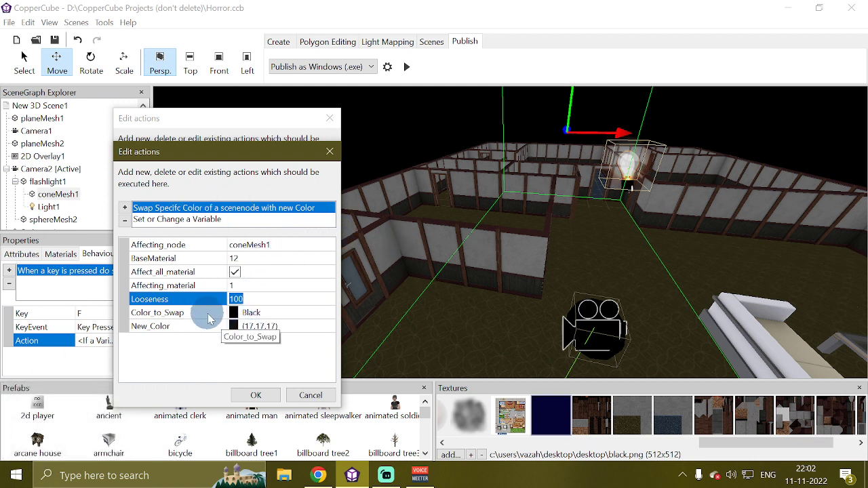
pyautogui.click(313, 327)
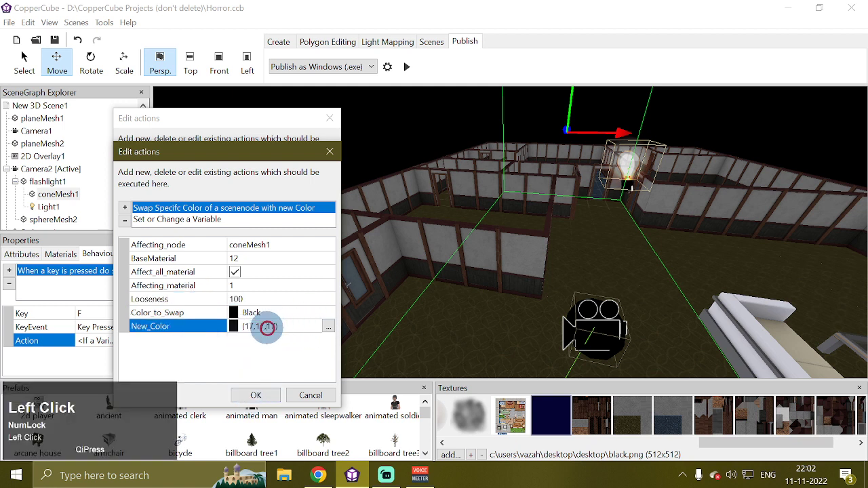
pyautogui.click(267, 327)
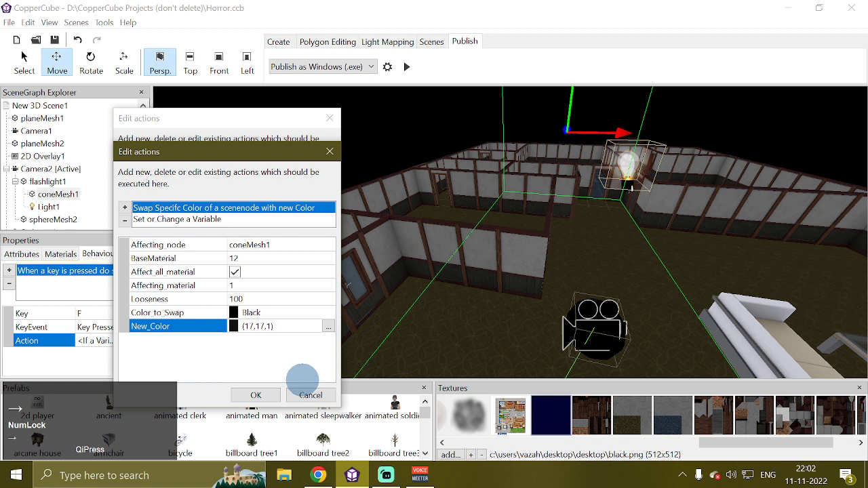
pyautogui.press('Left')
pyautogui.press('Left')
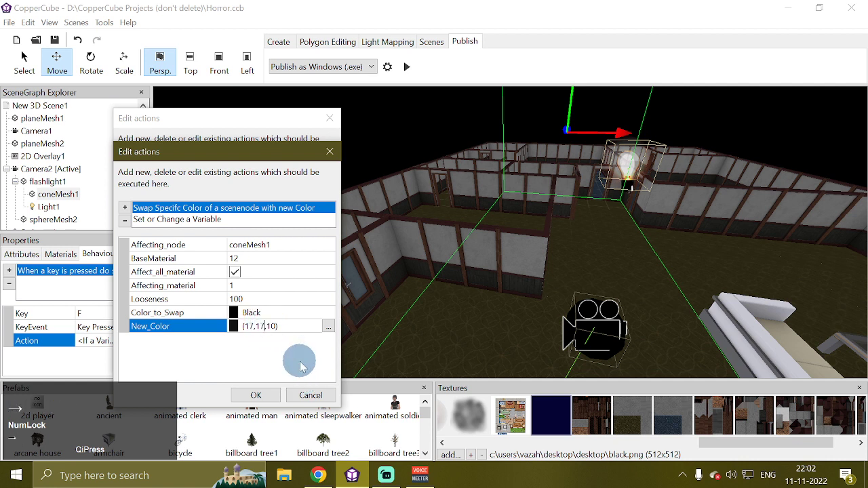
pyautogui.write(',')
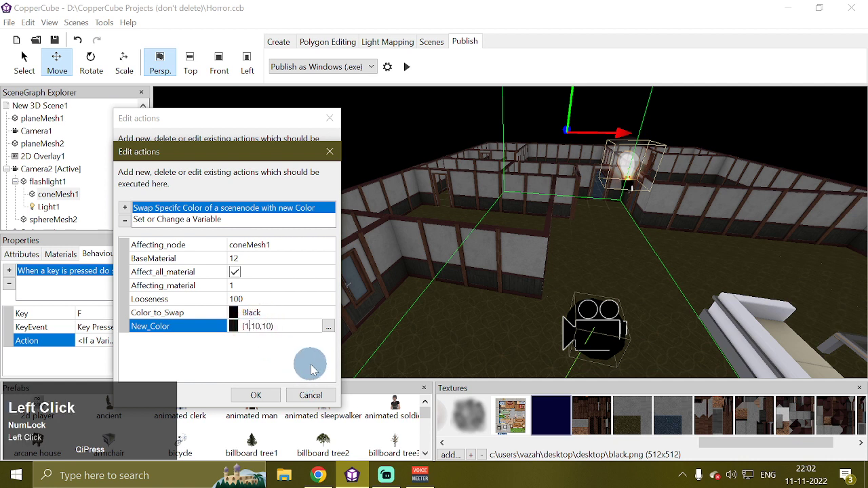
pyautogui.click(260, 395)
pyautogui.click(275, 363)
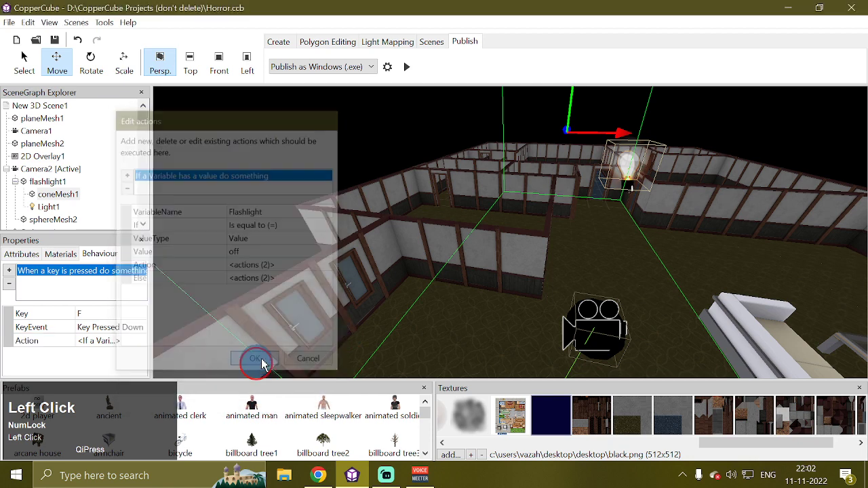
# Test-run the game, walking through the dark house and toggling the flashlight to check the cone beam's look
pyautogui.hotkey('ctrl', 'F10')
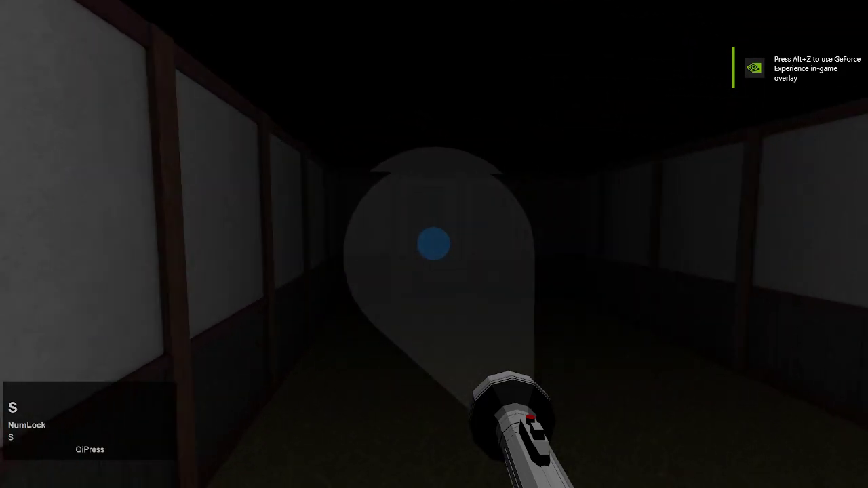
pyautogui.press('s')
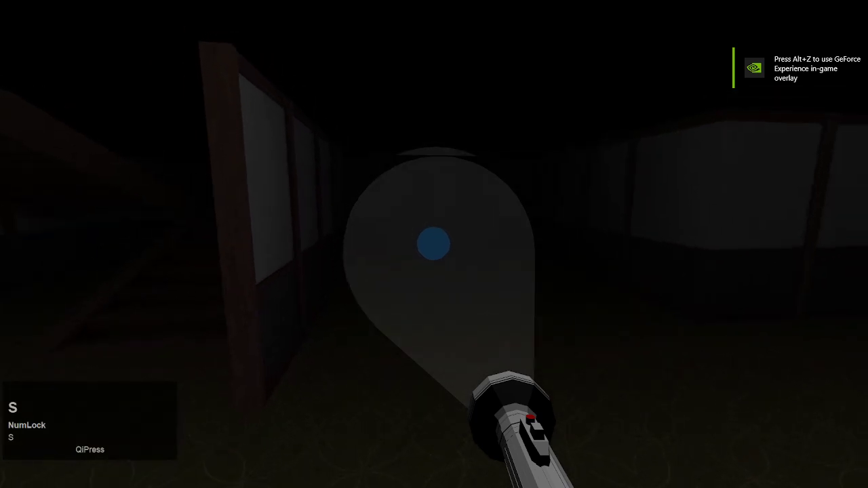
pyautogui.press('s')
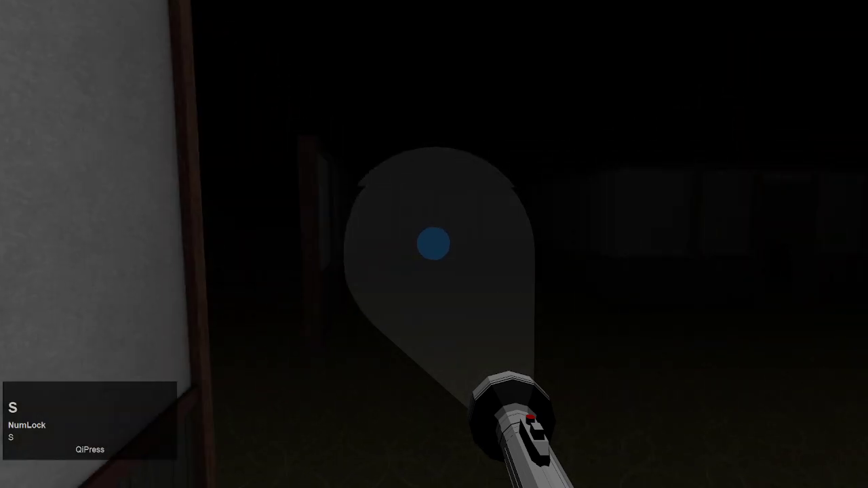
pyautogui.hotkey('w', 'd')
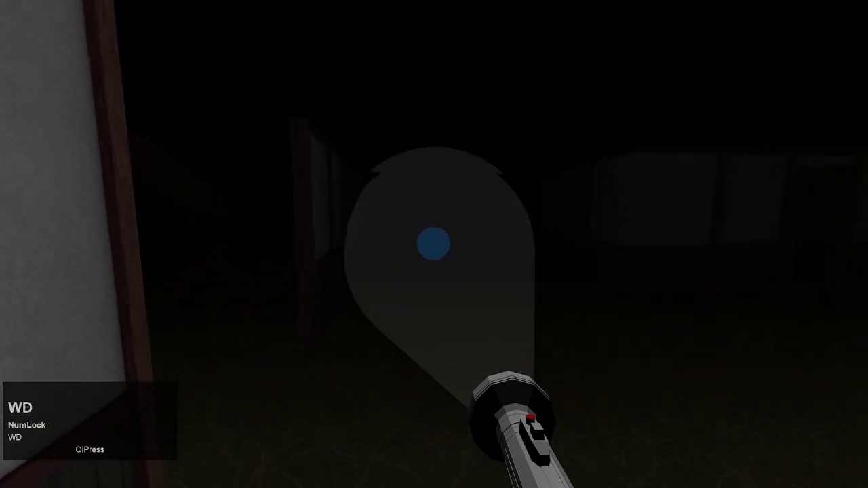
pyautogui.hotkey('w', 'd')
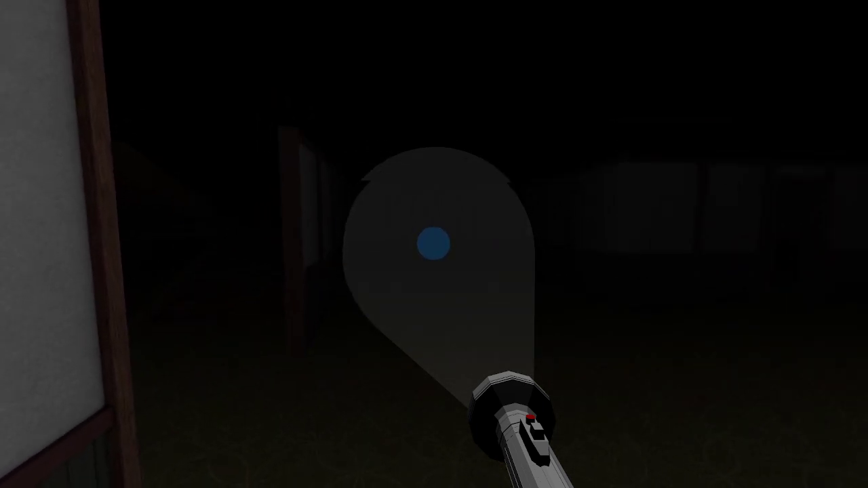
pyautogui.press('f')
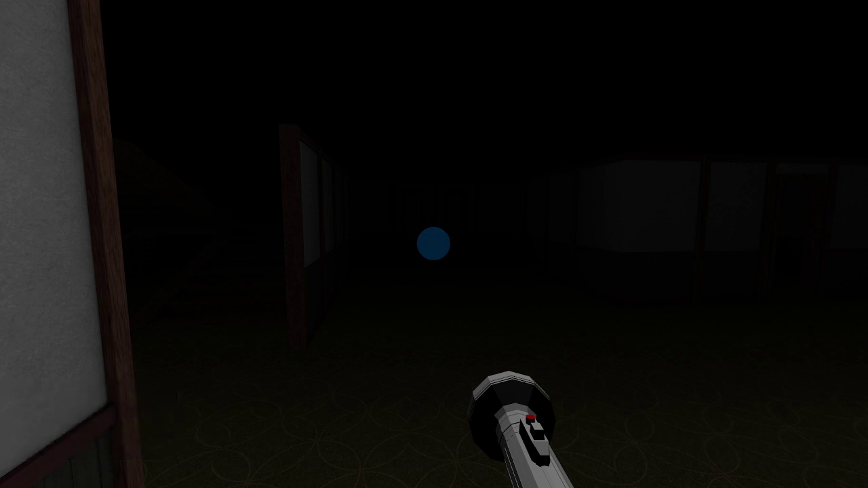
pyautogui.press('d')
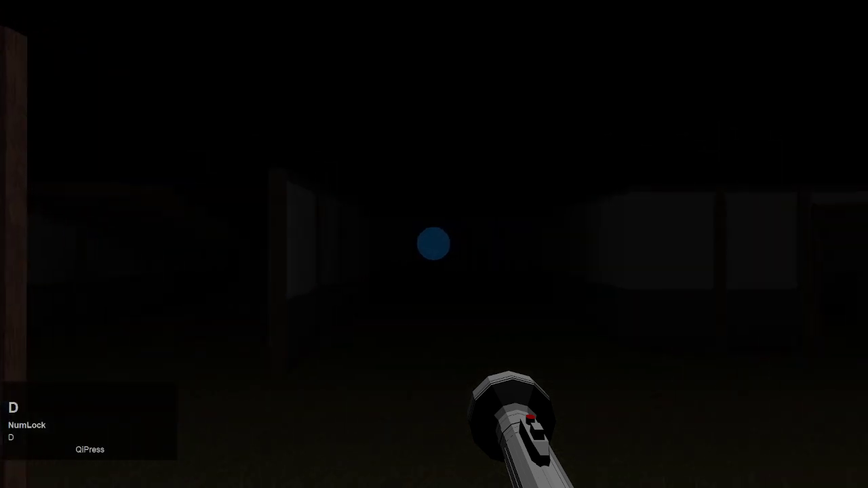
pyautogui.press('f')
pyautogui.press('f')
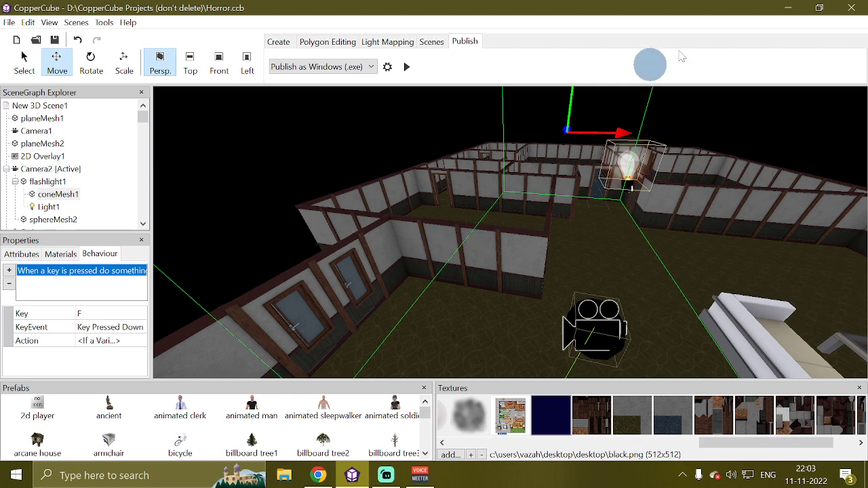
# Minimize the editor window to show the desktop
pyautogui.click(787, 9)
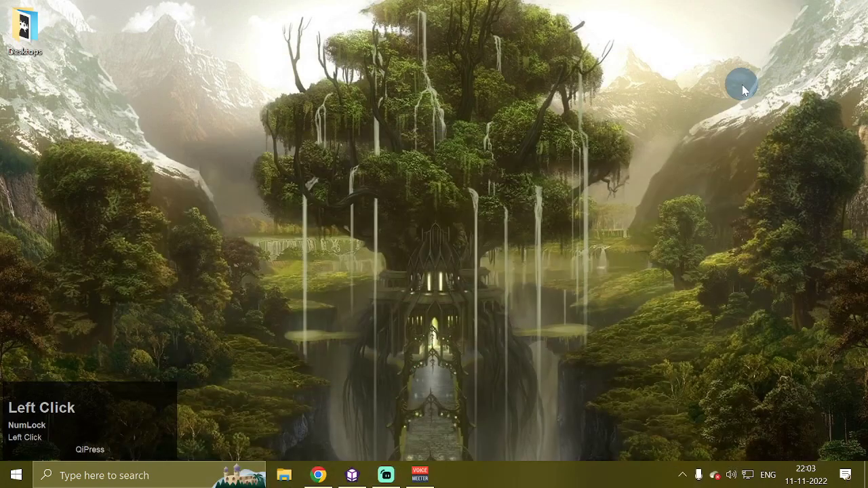